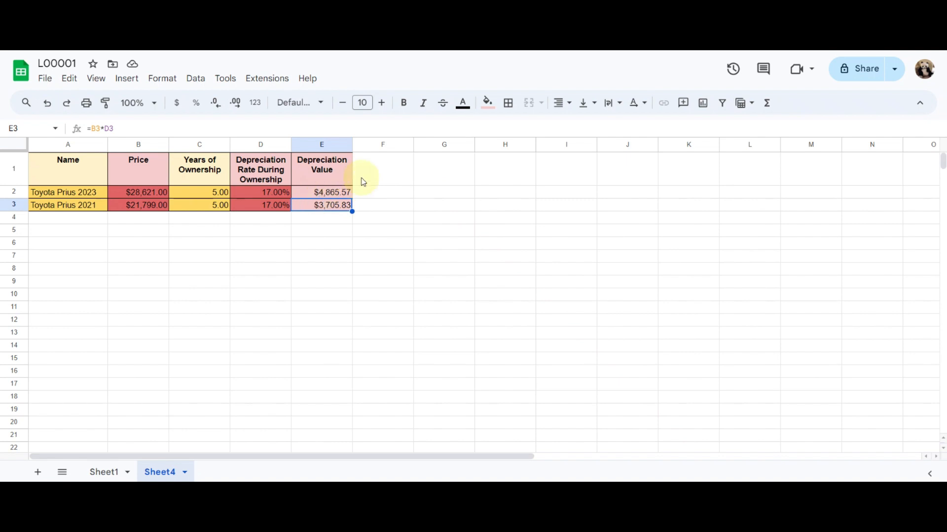
Paste the copied Depreciation Value column into column F
click(365, 143)
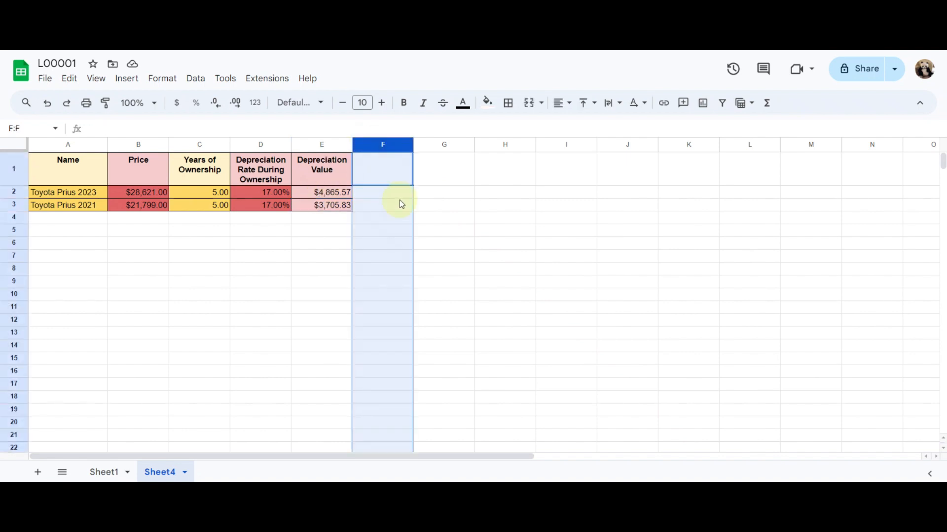
text(Depreciation Value $24,127.85 $18,529.15)
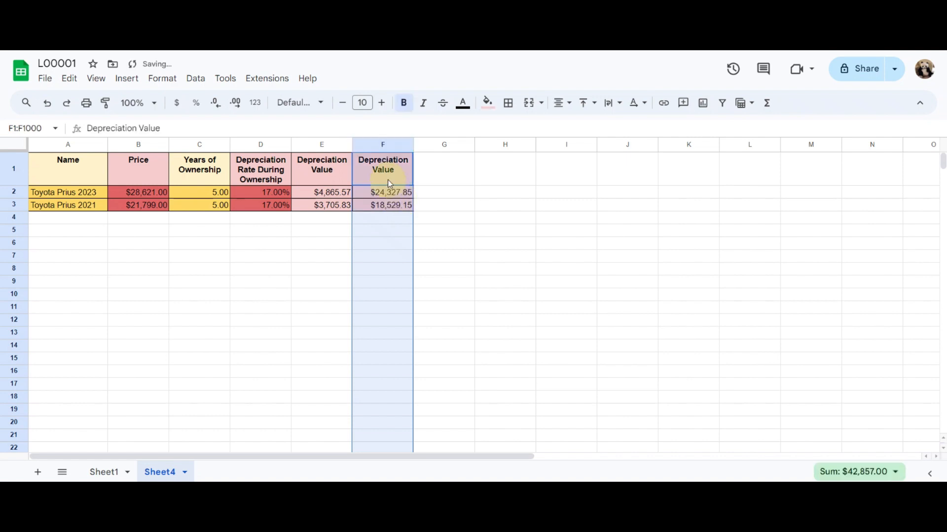
click(388, 181)
Rename the column E header in E1 as "Overall Depreciation Value"
click(320, 176)
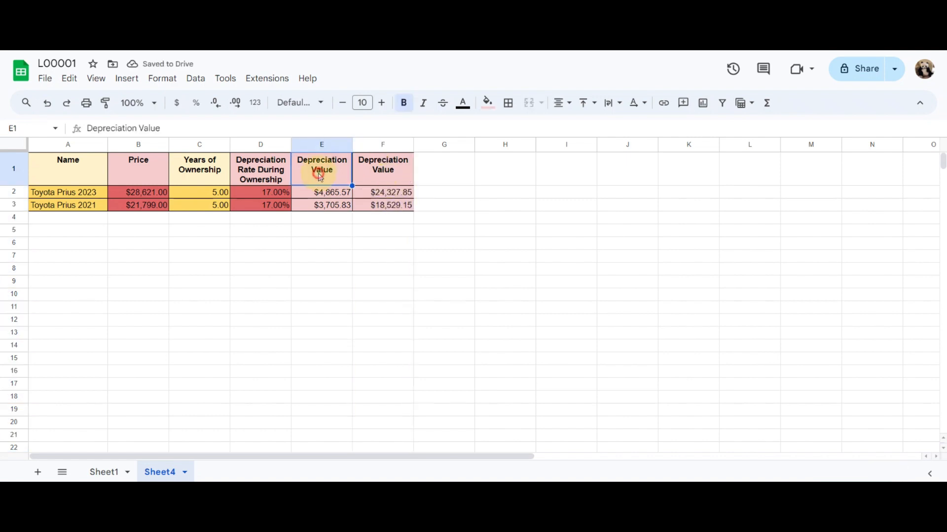
click(87, 128)
text(Overa)
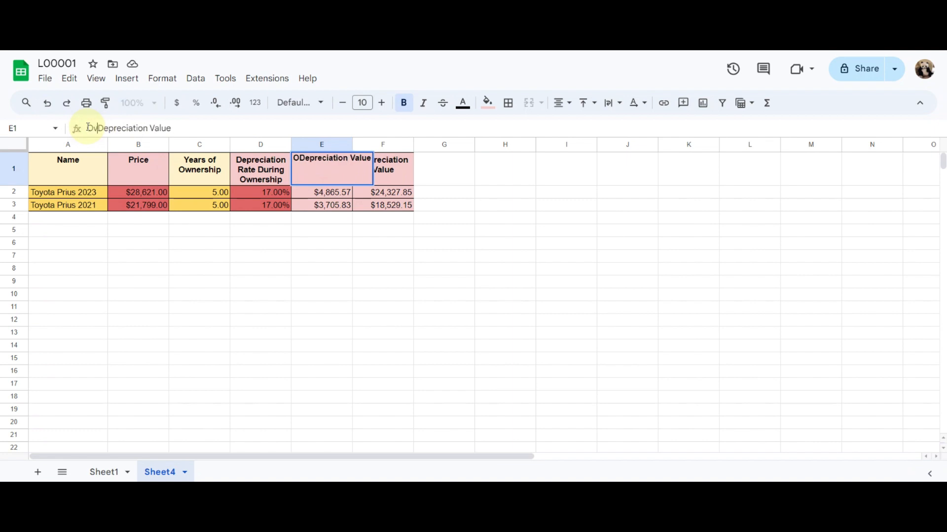
text(ll)
key(Return)
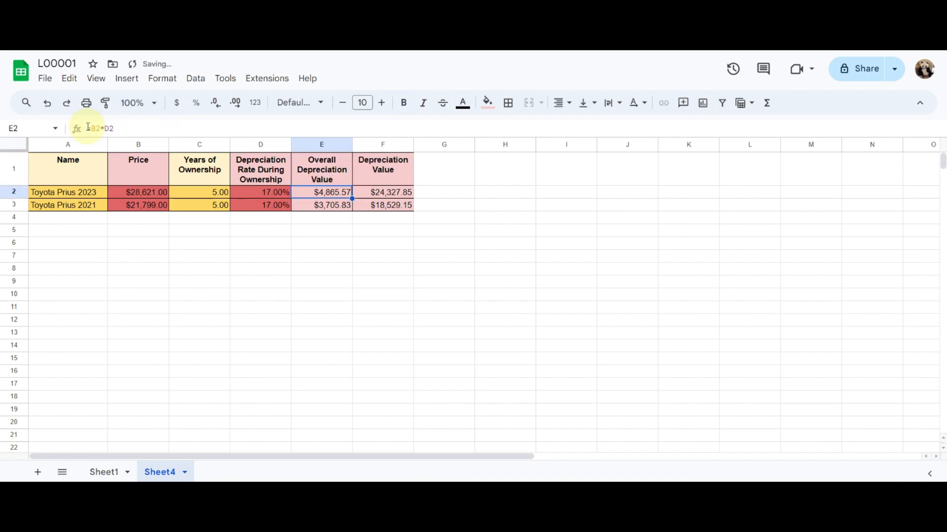
Rename the column F header in F1 as "Annually Depreciation Value"
key(Up)
key(Right)
click(88, 128)
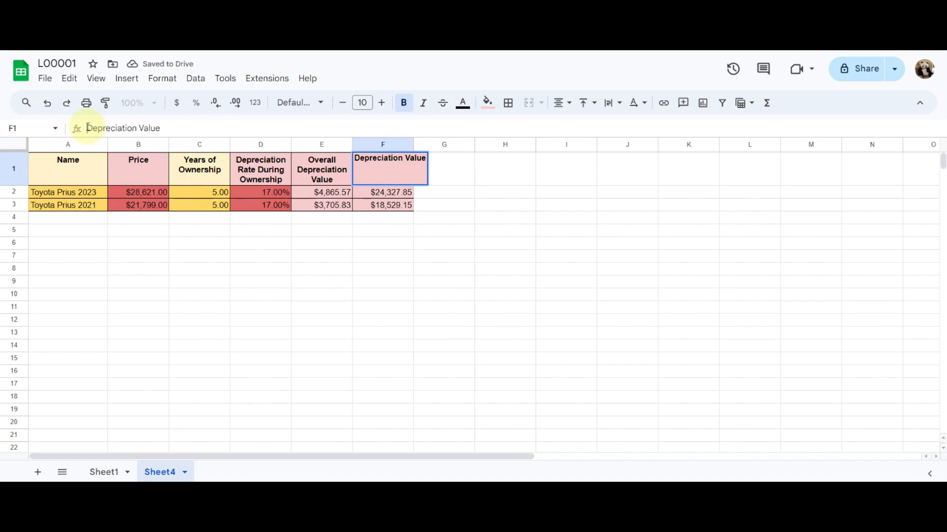
text(Annual)
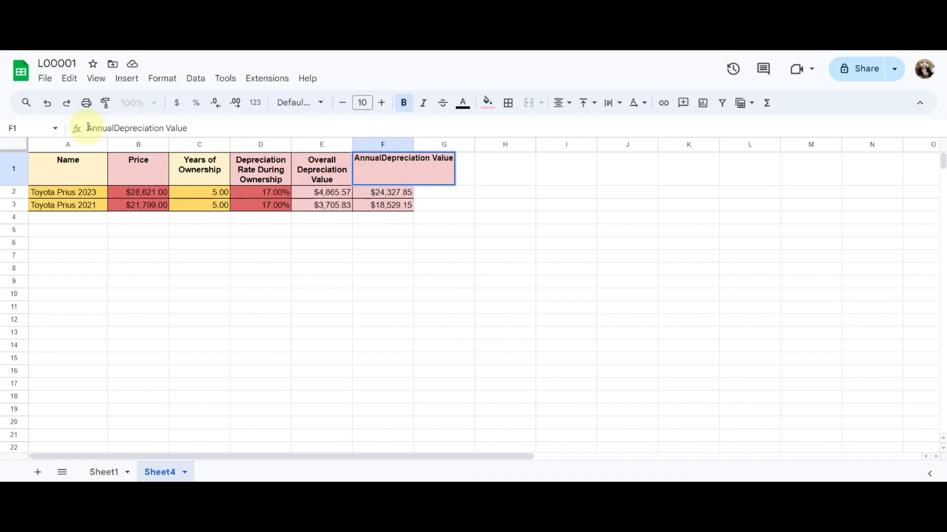
text(ly)
key(Return)
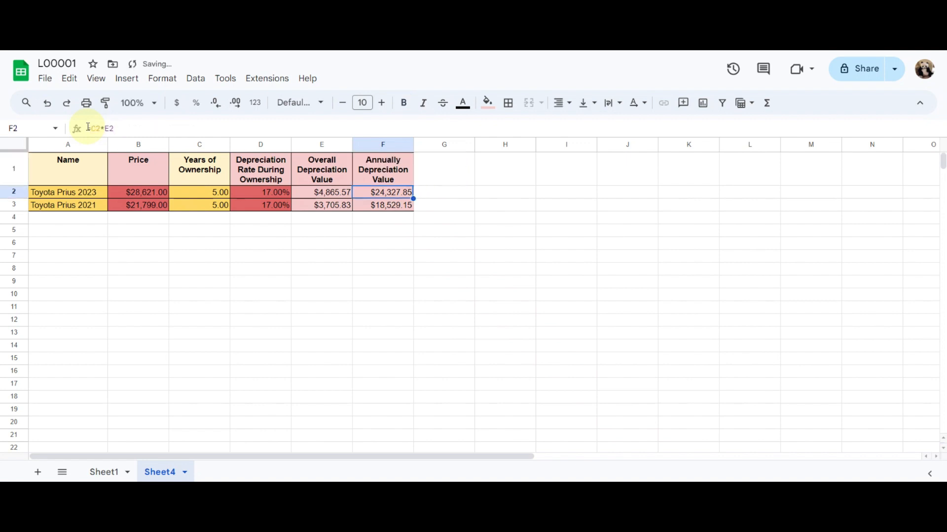
Calculate the annual depreciation in F2 with =E2/C2 and fill the formula down to F3
text(=)
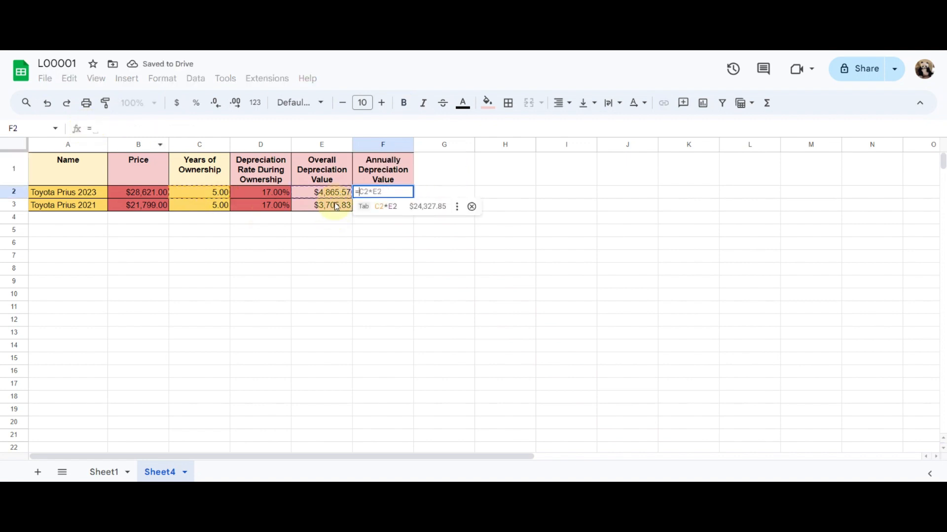
click(328, 193)
text(/)
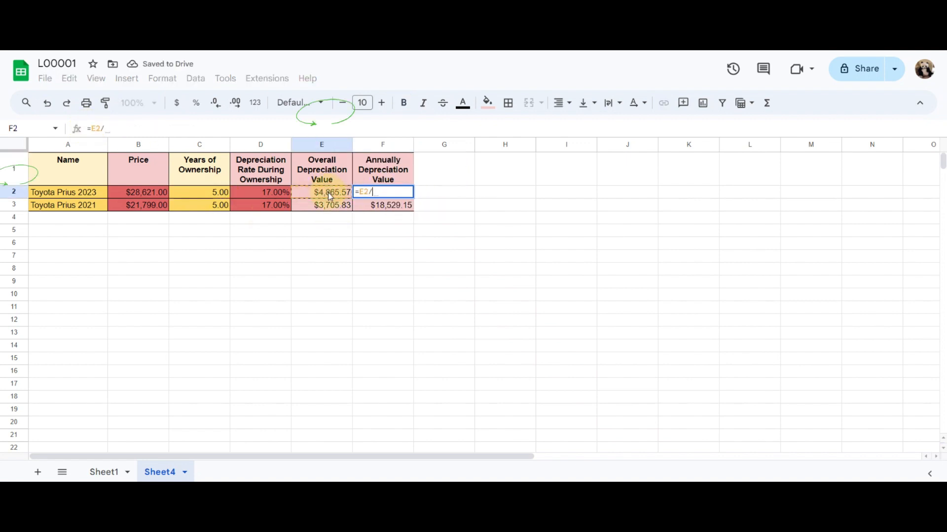
click(219, 196)
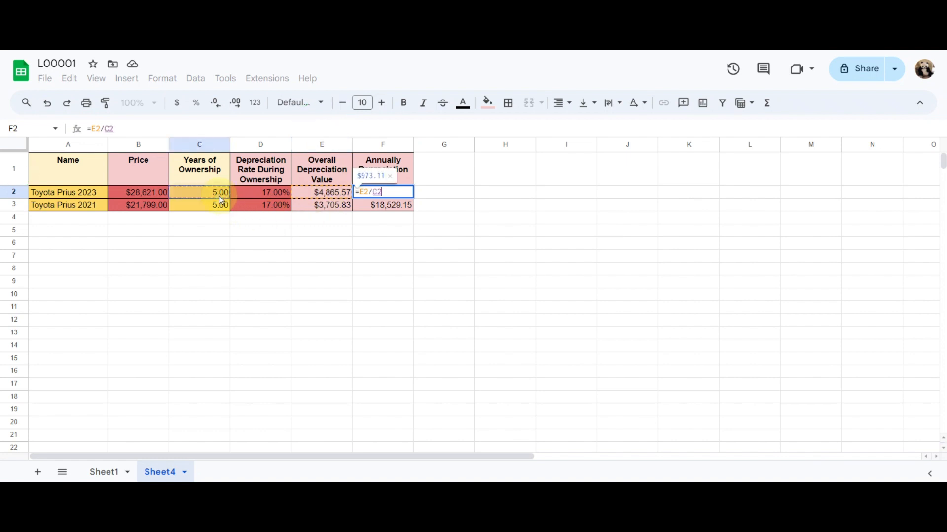
key(Return)
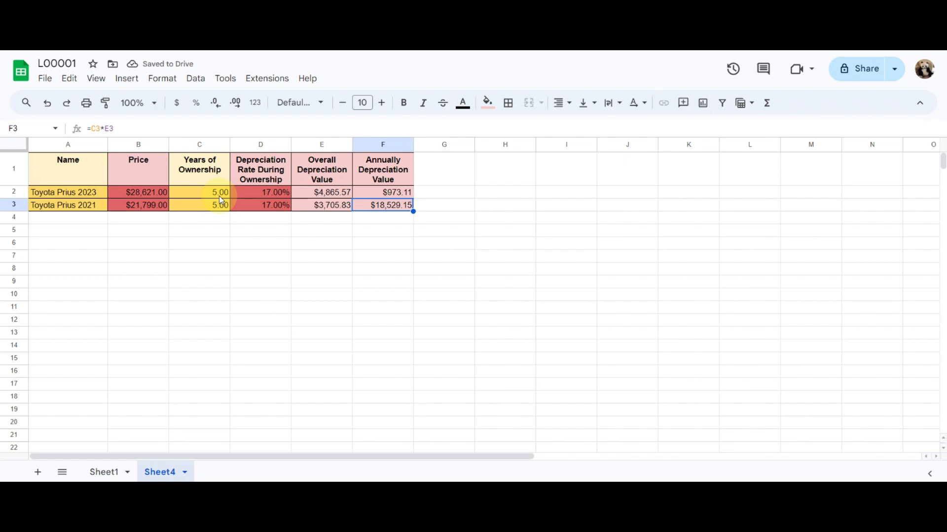
key(ctrl+d)
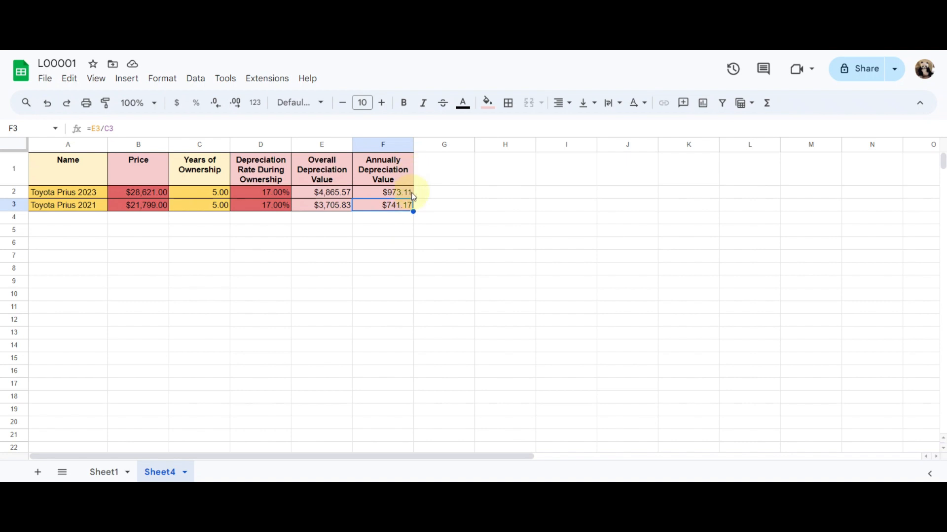
Copy the Years of Ownership column into column G and change the new column's header to MPG
click(187, 143)
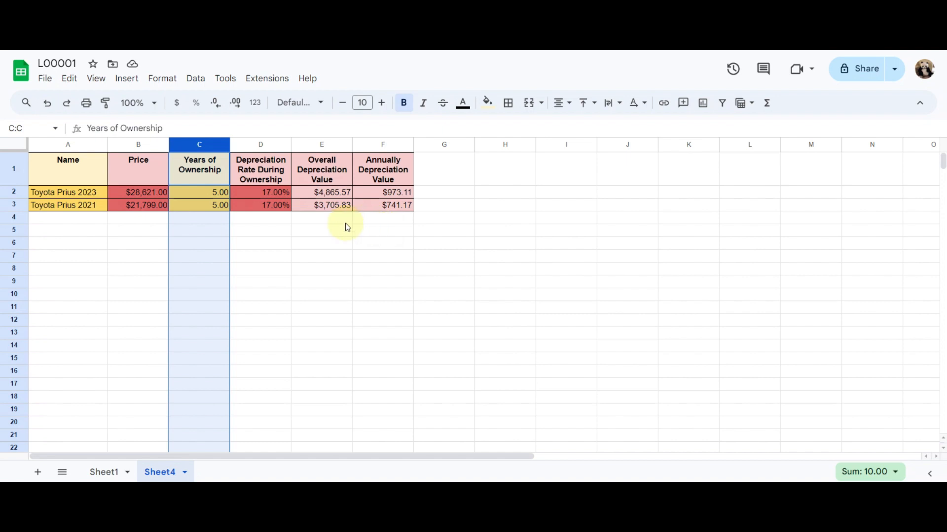
key(ctrl+c)
click(441, 143)
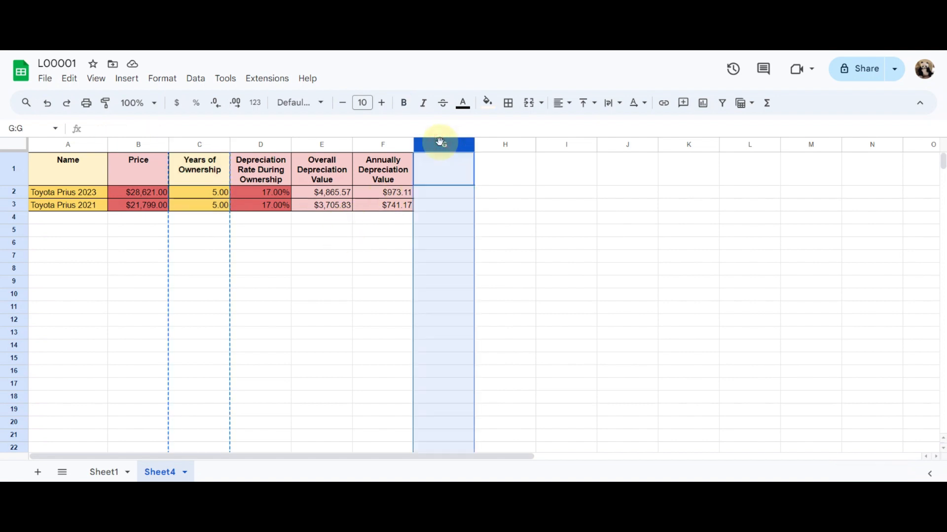
key(ctrl+v)
click(444, 173)
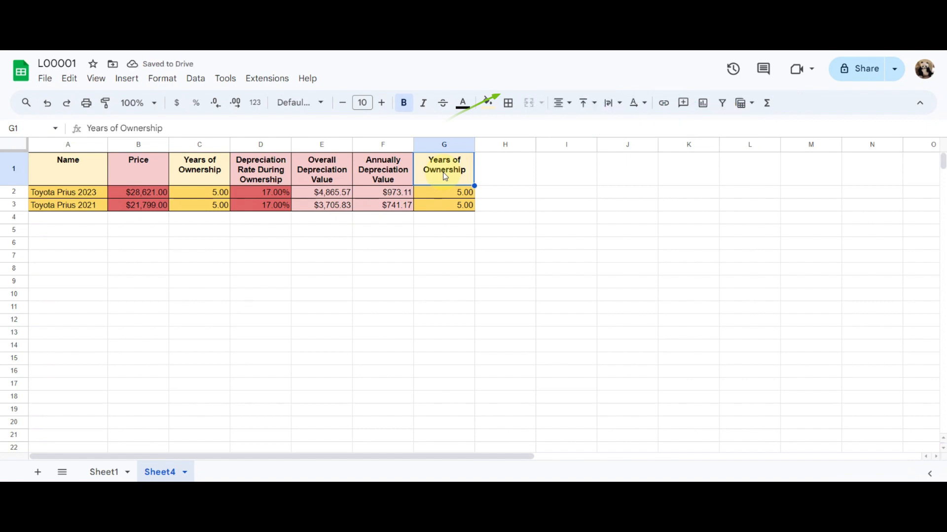
text(MPG)
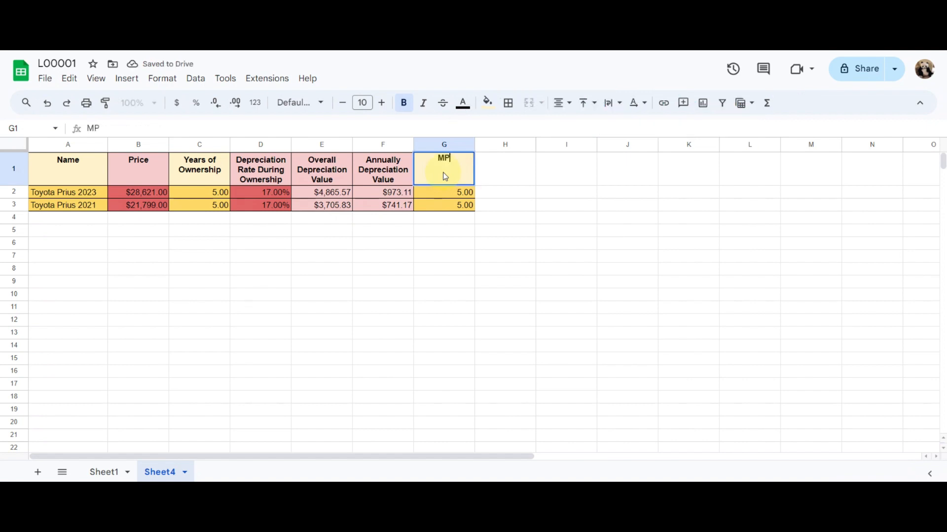
key(Return)
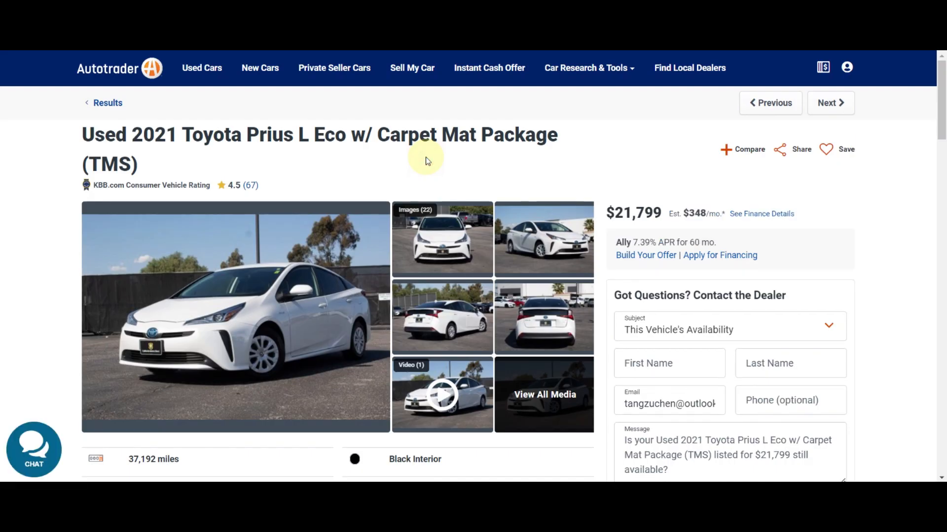
Look up the used 2021 Toyota Prius L Eco's city and highway mileage in its listing and enter =58+53/2 in G2
scroll(449, 240, down, 4)
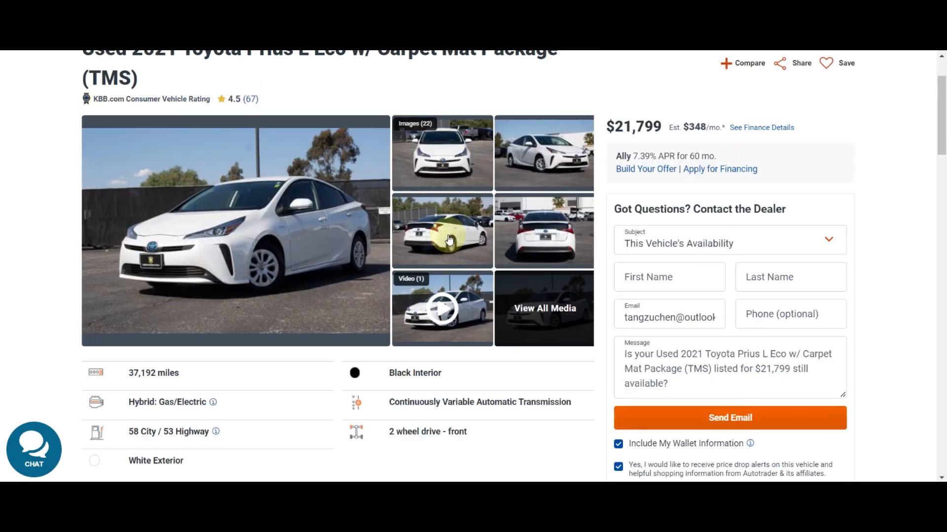
scroll(448, 240, down, 5)
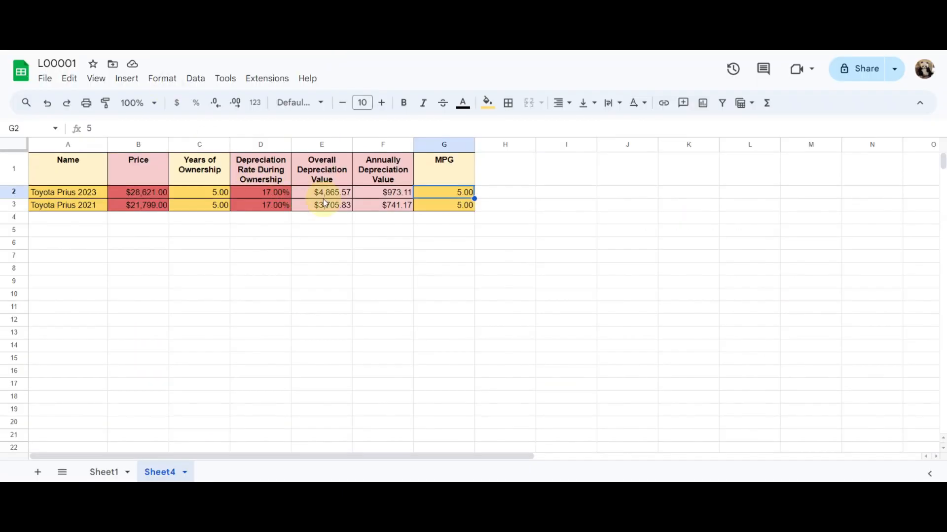
text(=5)
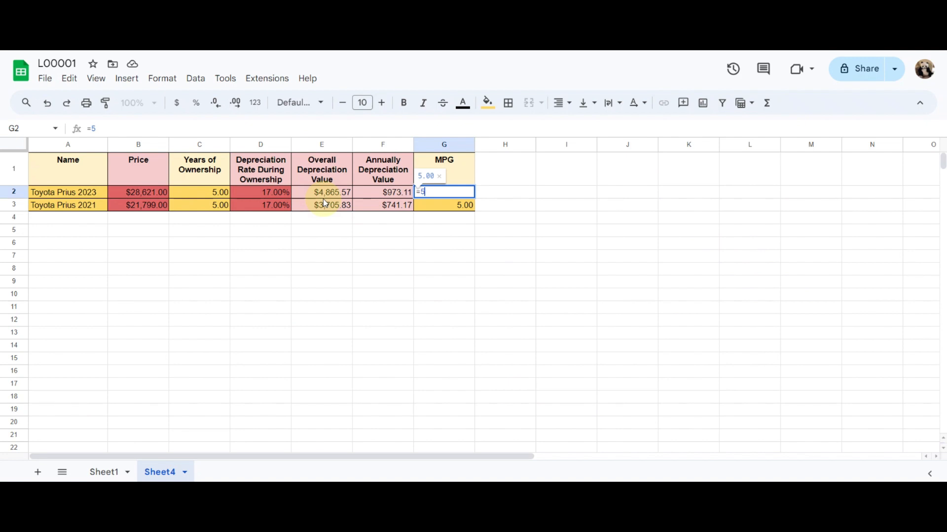
text(8+53/2)
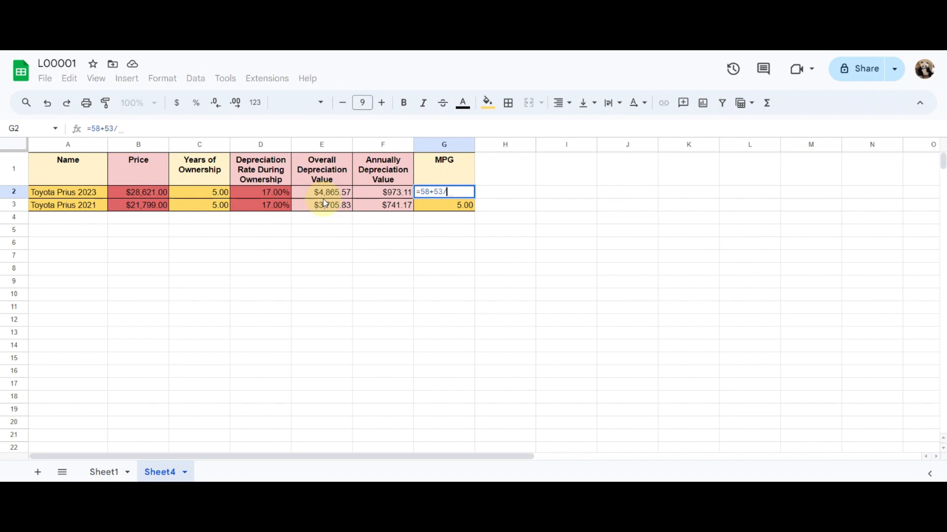
Add parentheses around the sum so G2 reads =(58+53)/2, and fill the formula down to G3
click(420, 192)
text(()
key(Right)
key(Right)
key(Right)
key(Right)
key(Right)
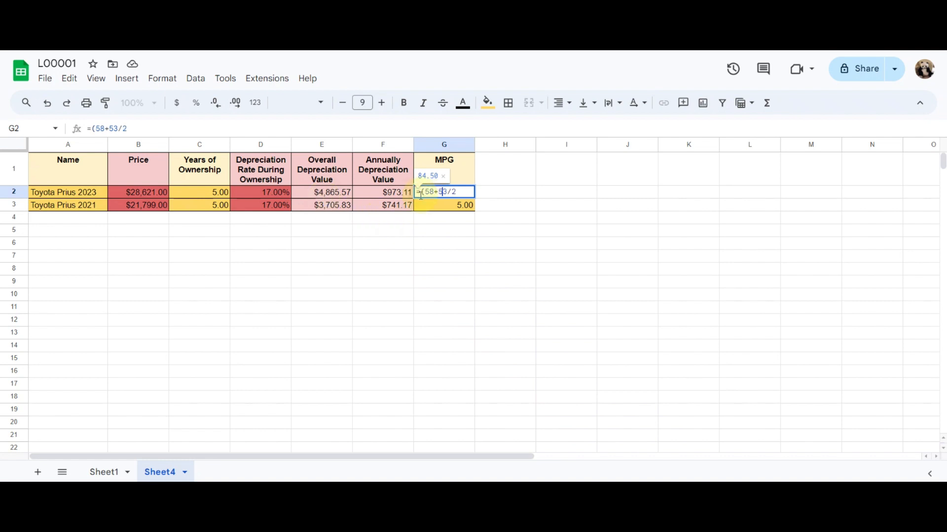
text())
key(Return)
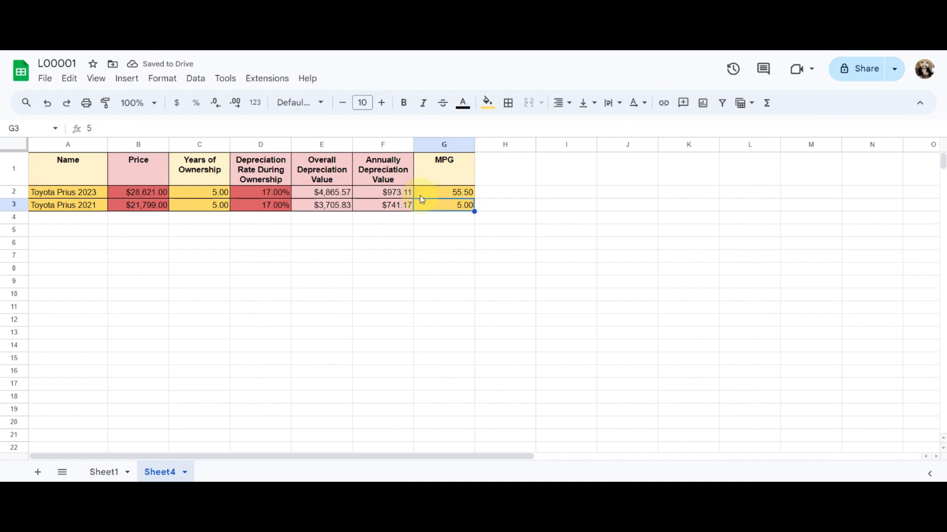
key(ctrl+d)
Switch to the Autotrader Prius results and examine the new 2024 Toyota Prius LE listing at $28,621 for its fuel economy
click(420, 196)
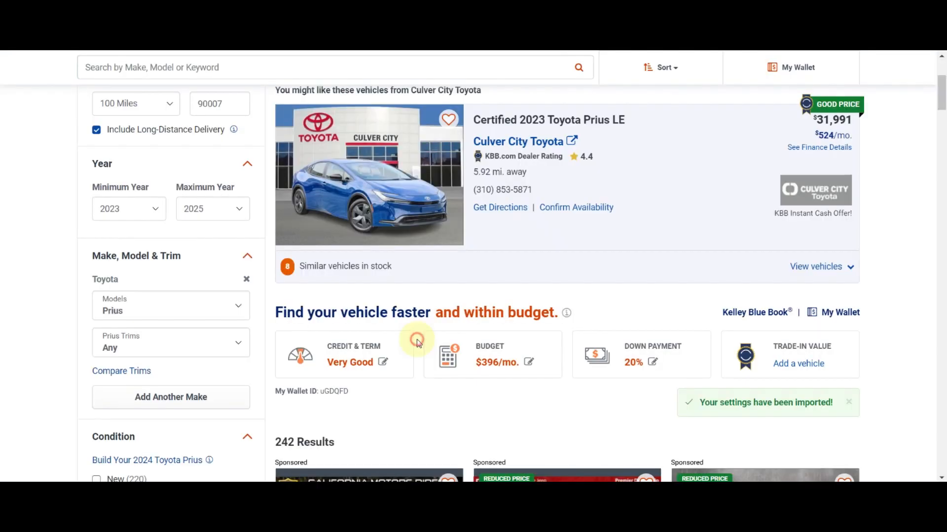
scroll(417, 339, down, 6)
scroll(416, 339, down, 5)
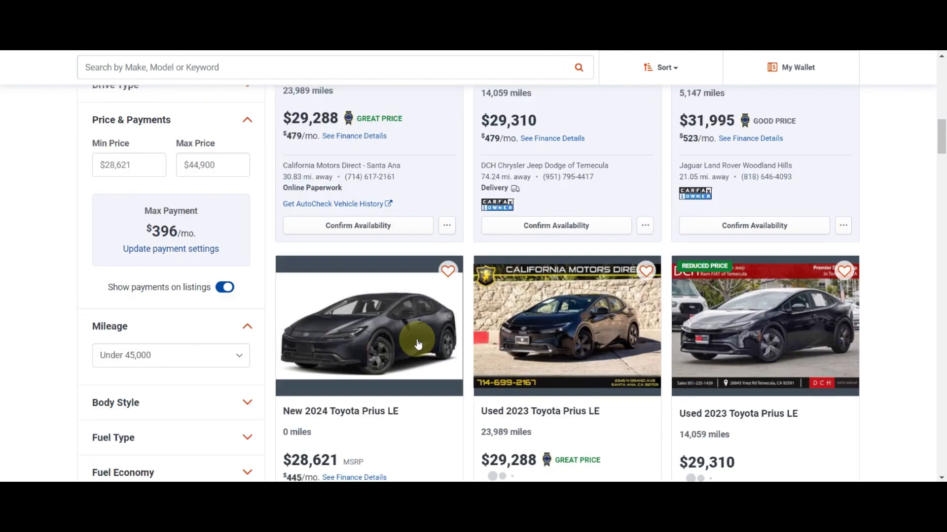
scroll(416, 339, up, 15)
scroll(636, 291, down, 10)
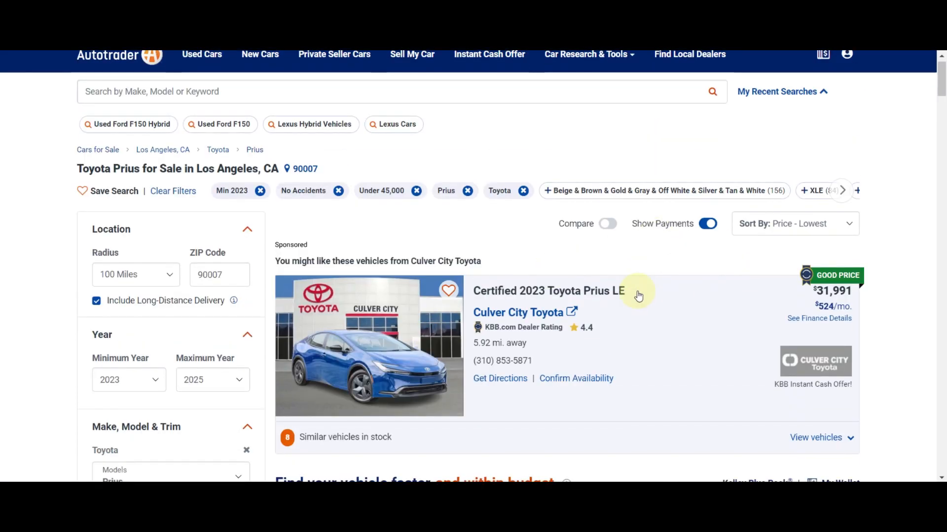
scroll(638, 296, down, 2)
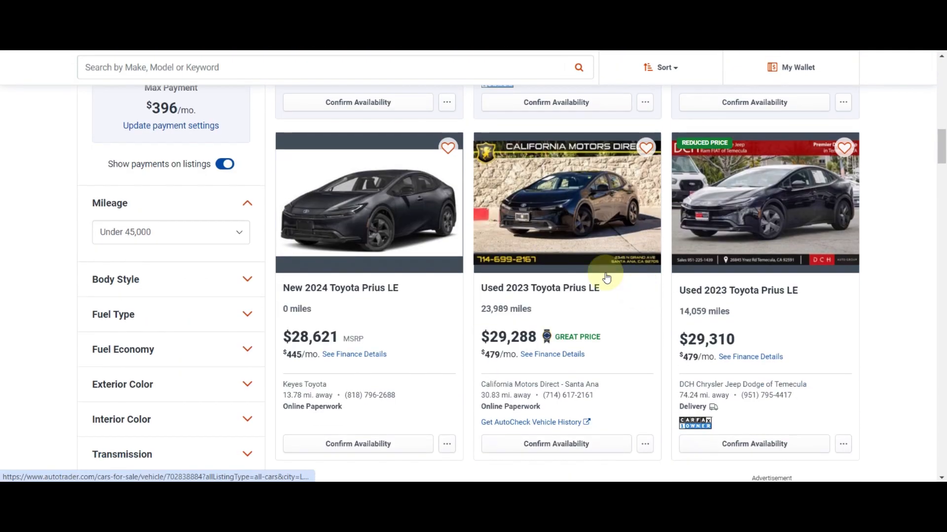
click(394, 225)
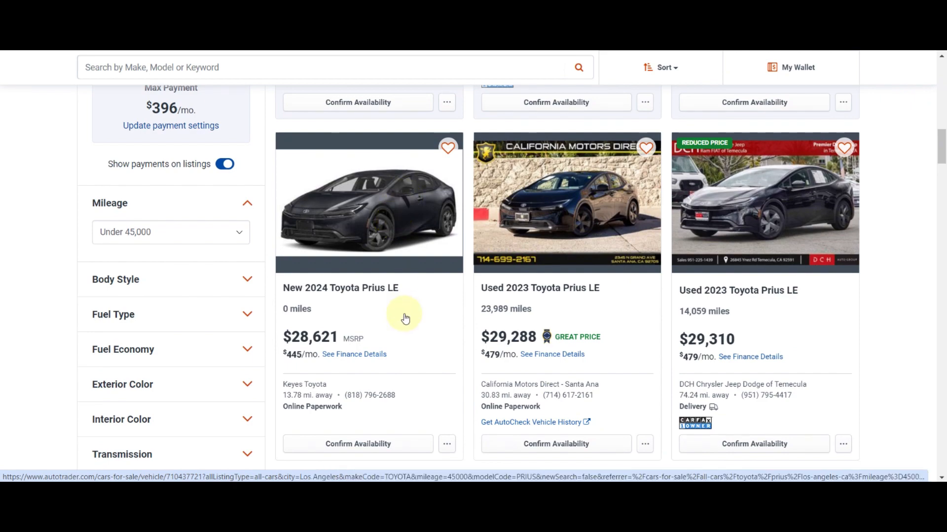
scroll(404, 313, down, 5)
scroll(403, 314, up, 4)
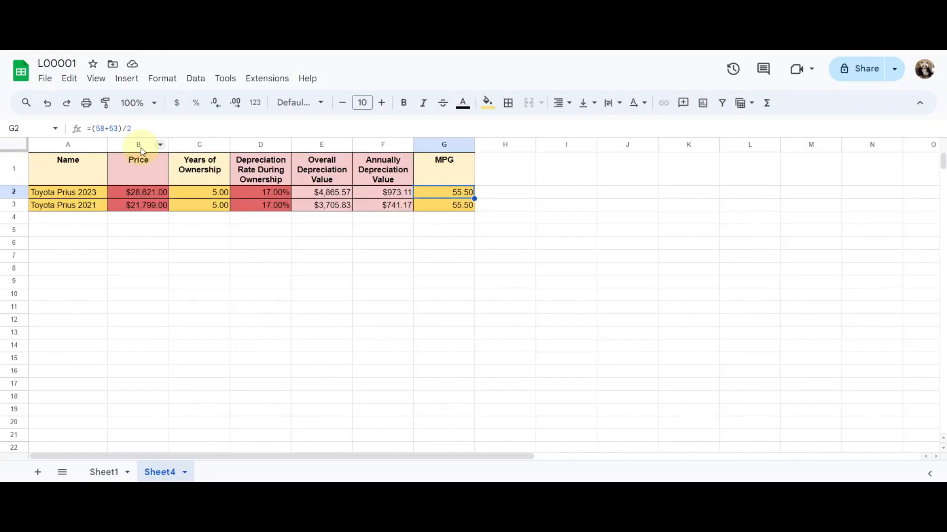
Change the Toyota Prius 2023 MPG formula in G2 to =(57+56)/2
click(104, 128)
key(BackSpace)
text(7)
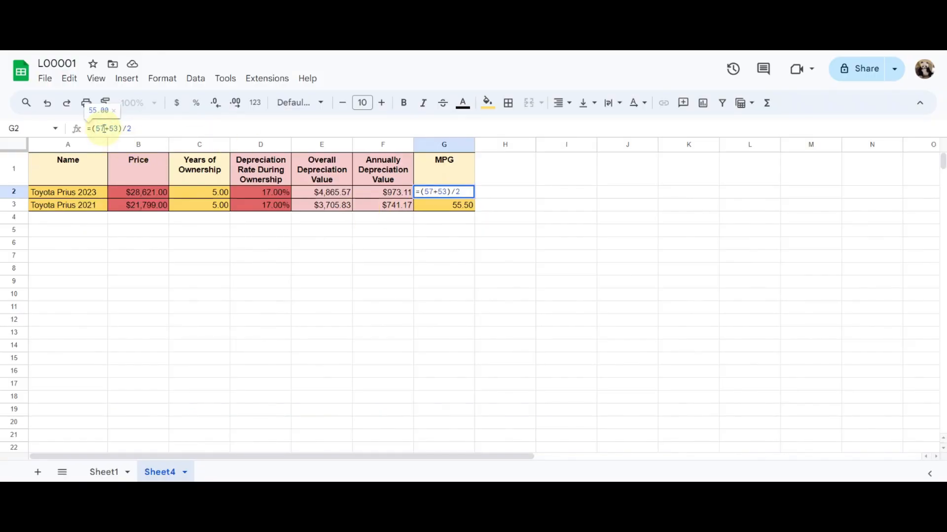
key(BackSpace)
text(6)
key(Return)
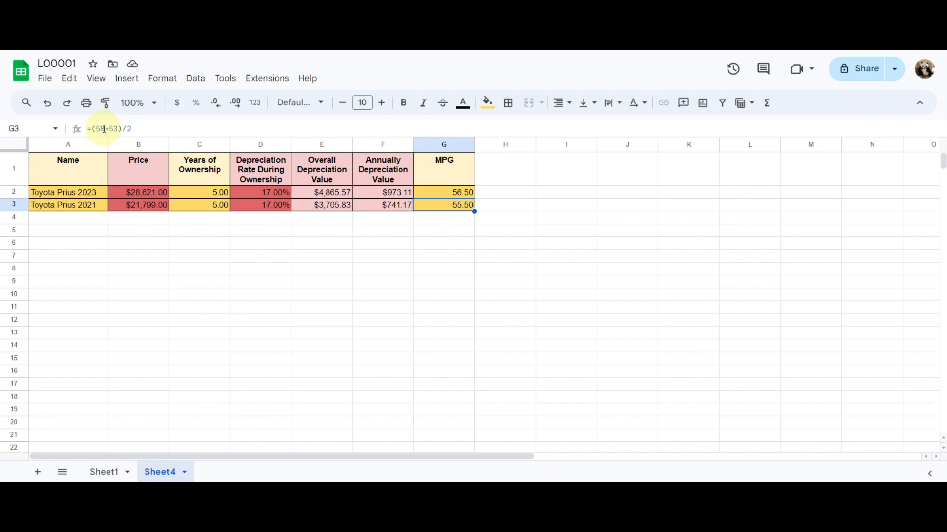
Duplicate the Depreciation Rate During Ownership column into column H and title it "Work Day One Way Mileage"
click(245, 146)
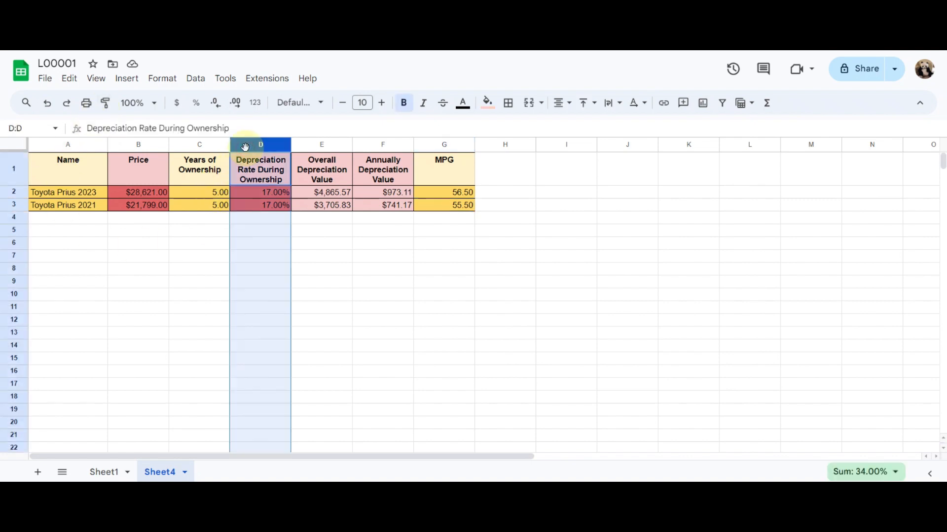
key(ctrl+c)
click(502, 172)
key(ctrl+v)
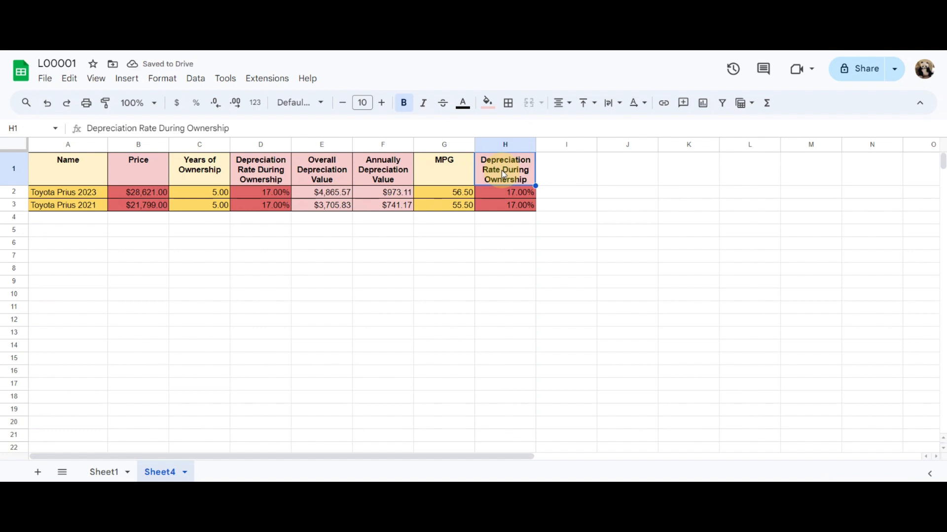
text(Work Day )
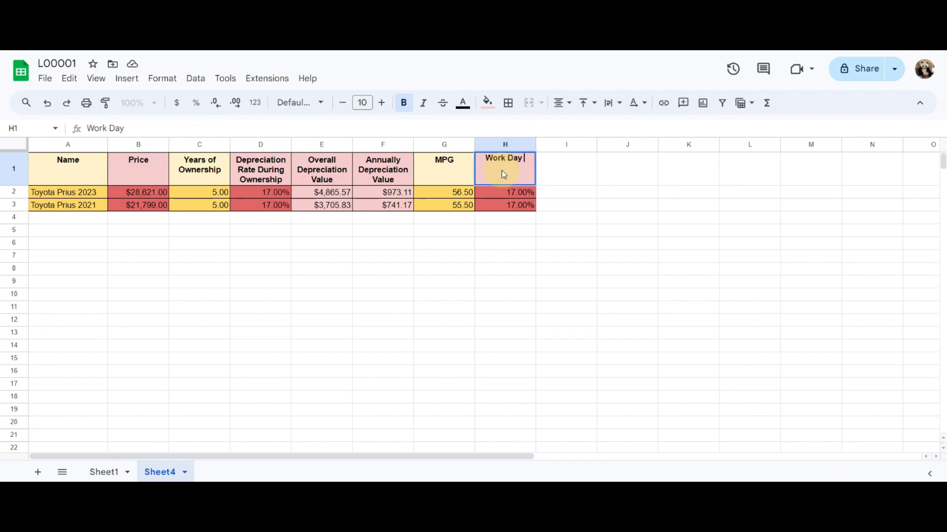
text(One Way)
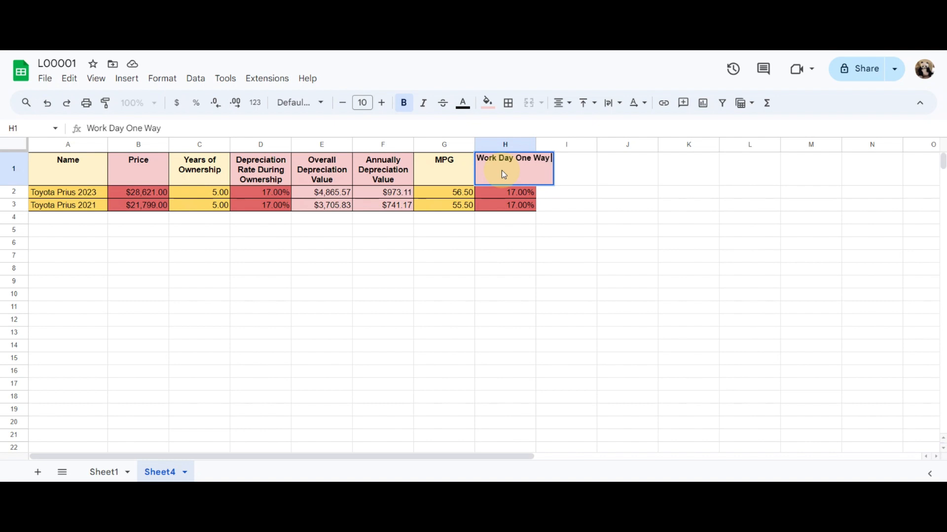
text( Mileag)
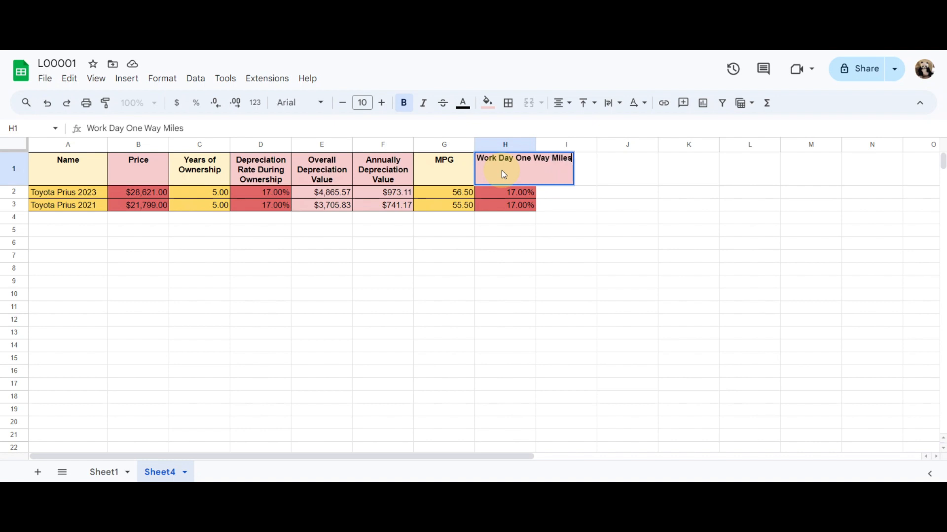
text(e)
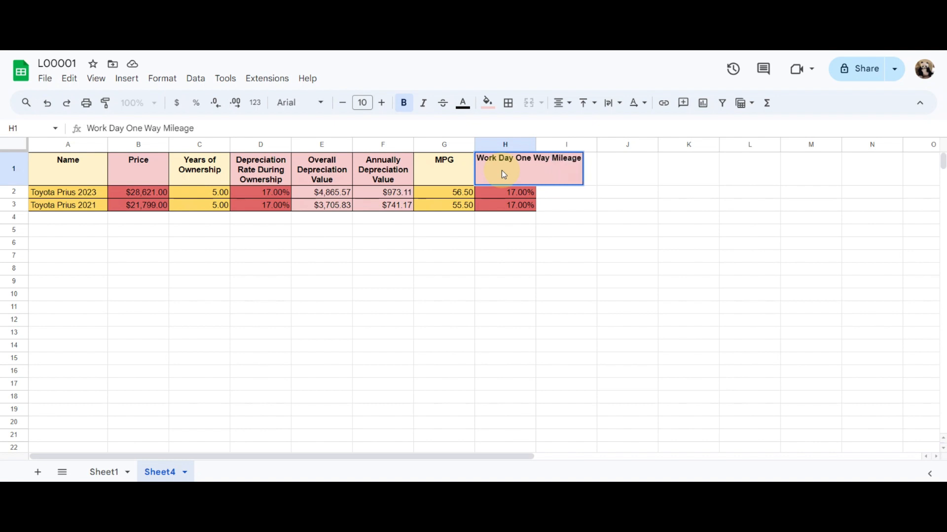
key(Return)
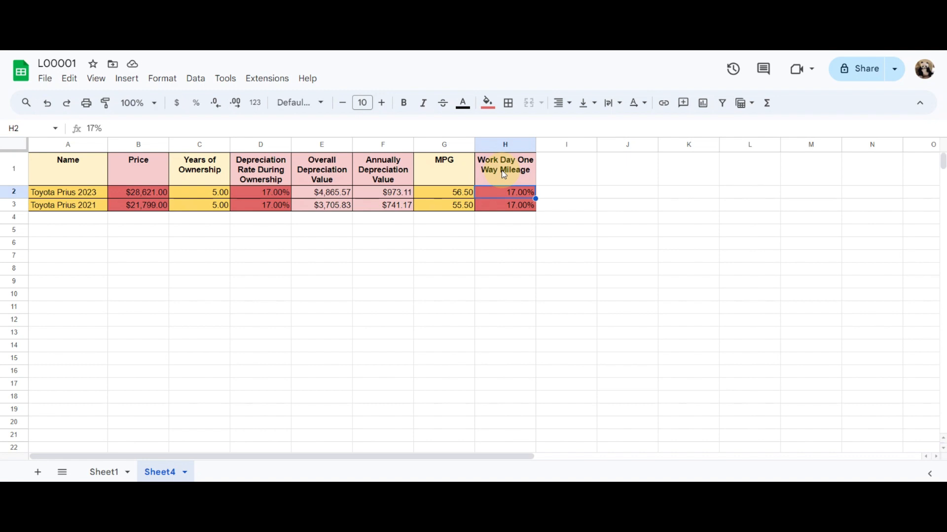
Try entering 25.4 as the Toyota Prius 2023 one-way mileage in the percent-formatted cell H2
text(25)
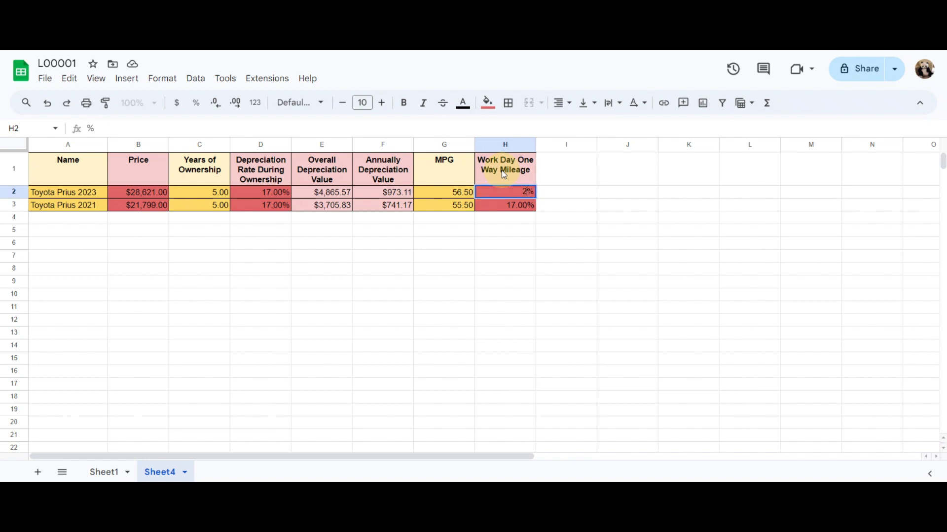
text(.4)
key(Return)
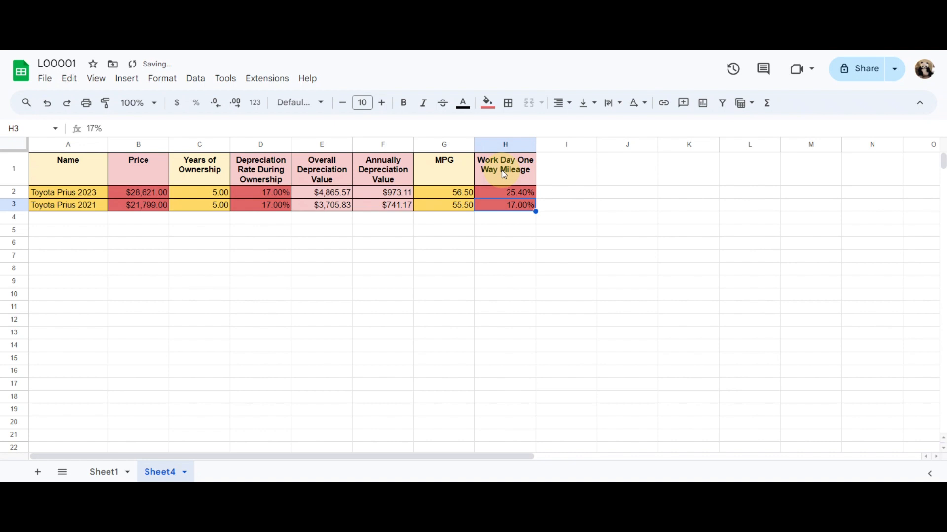
Format the Work Day One Way Mileage column as Number
click(497, 144)
click(256, 101)
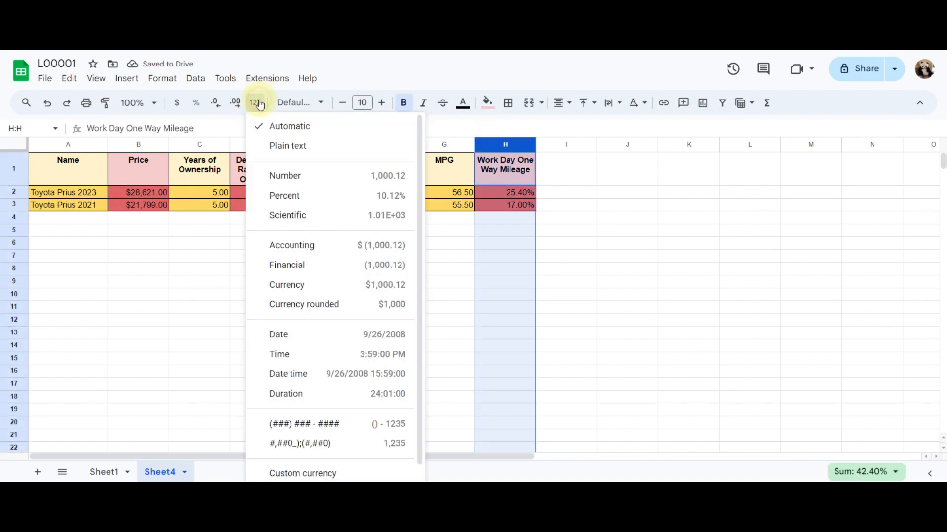
click(308, 179)
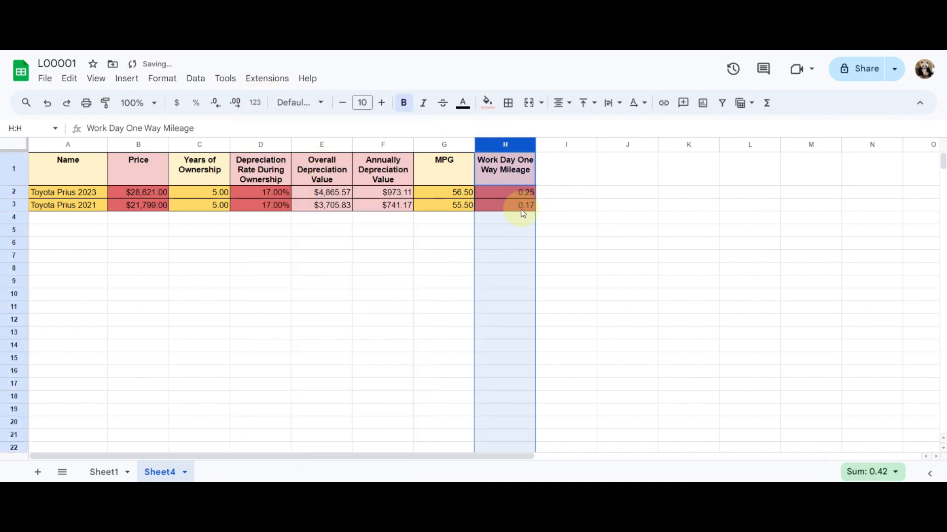
Set the Toyota Prius 2023 one-way mileage in H2 to 25.4 and fill it down to H3
click(514, 193)
text(2)
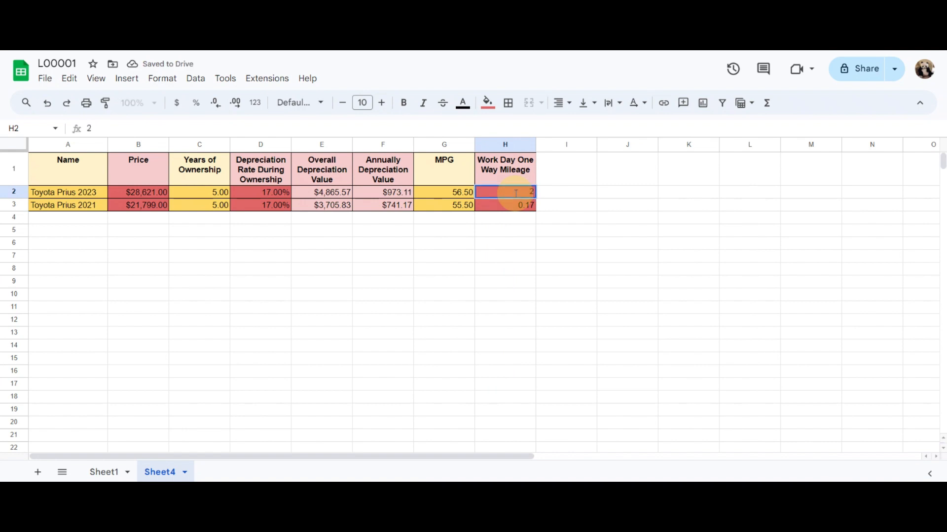
text(5.4)
key(Return)
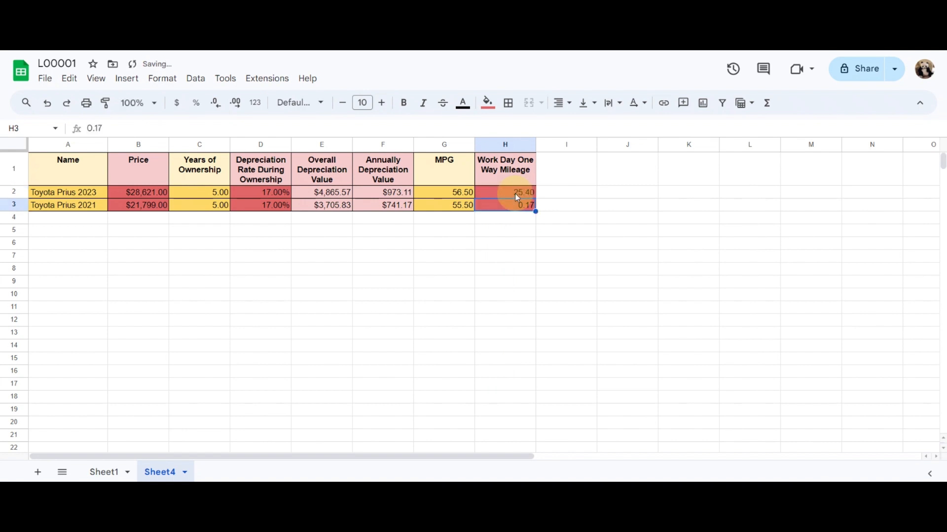
key(ctrl+d)
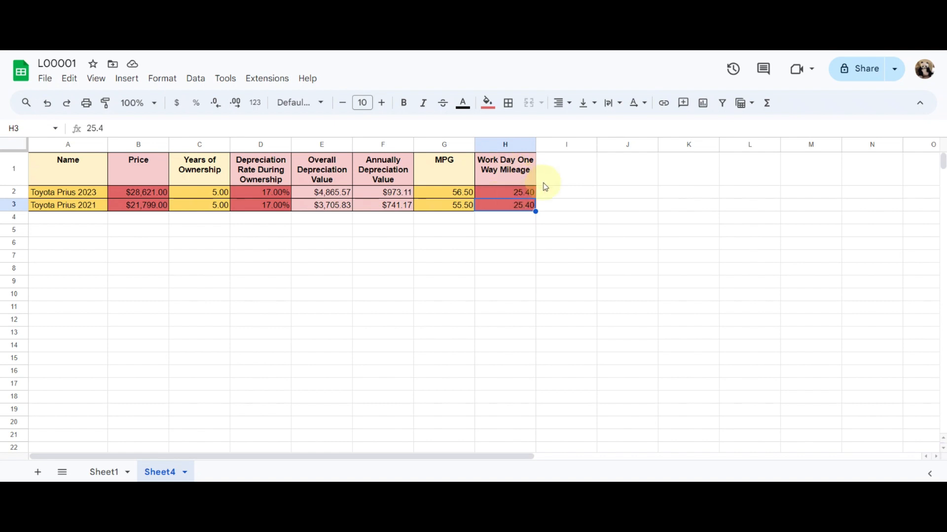
Duplicate the Work Day One Way Mileage column into column I and title it "Work Day Way Number"
click(552, 145)
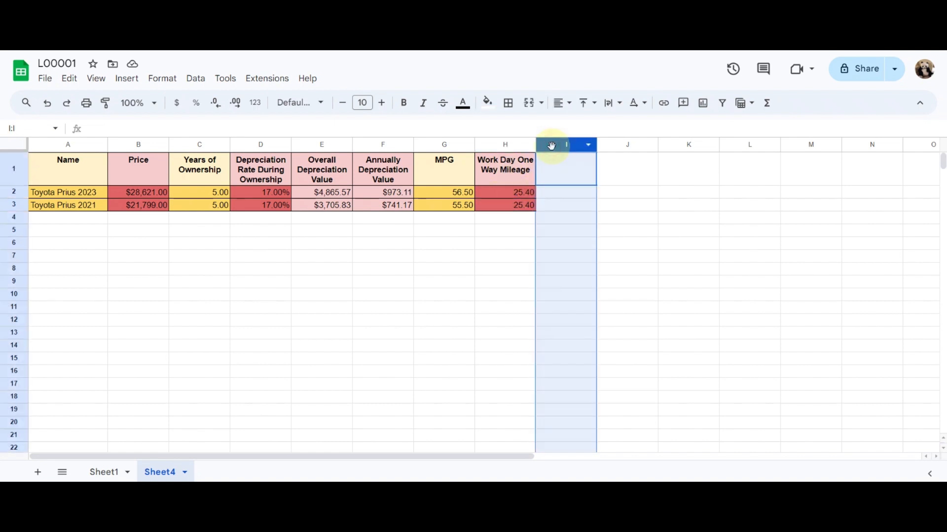
key(ctrl+v)
click(567, 167)
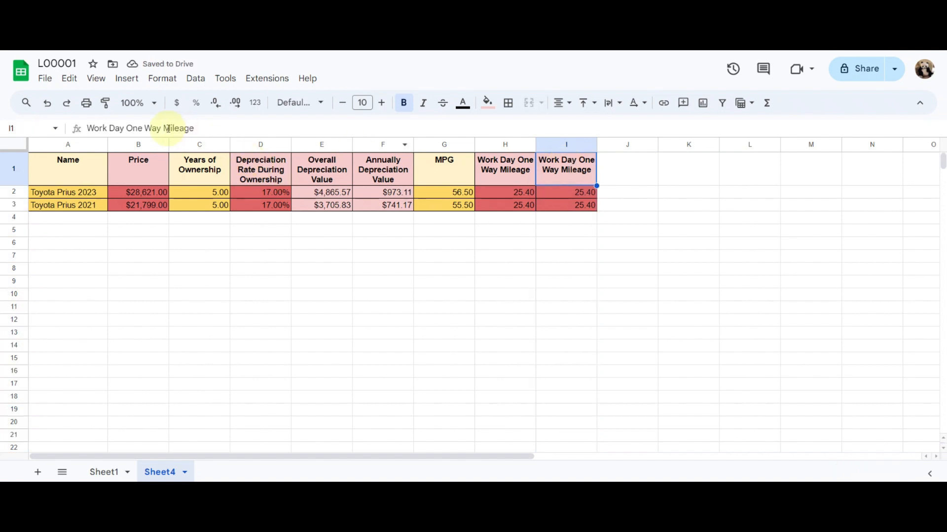
drag(125, 128, 210, 129)
text(Work DayWa)
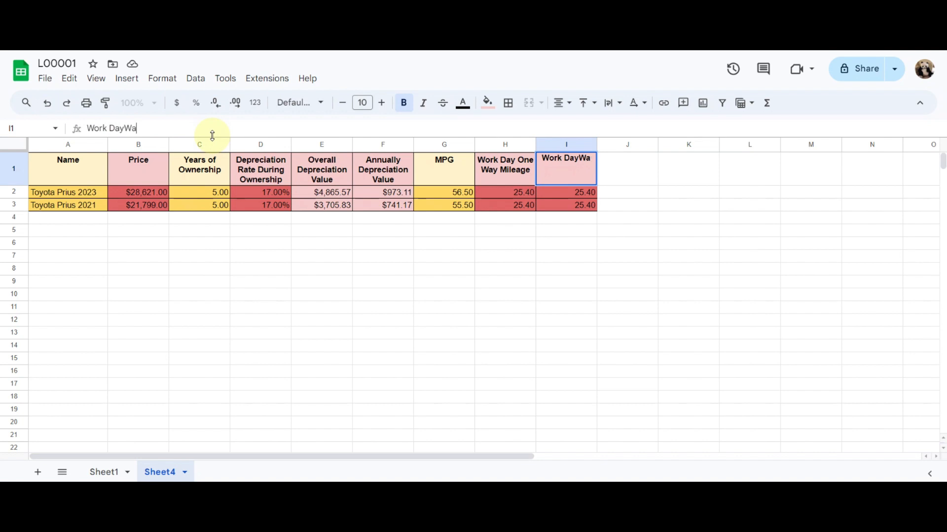
key(BackSpace)
text(Way Number)
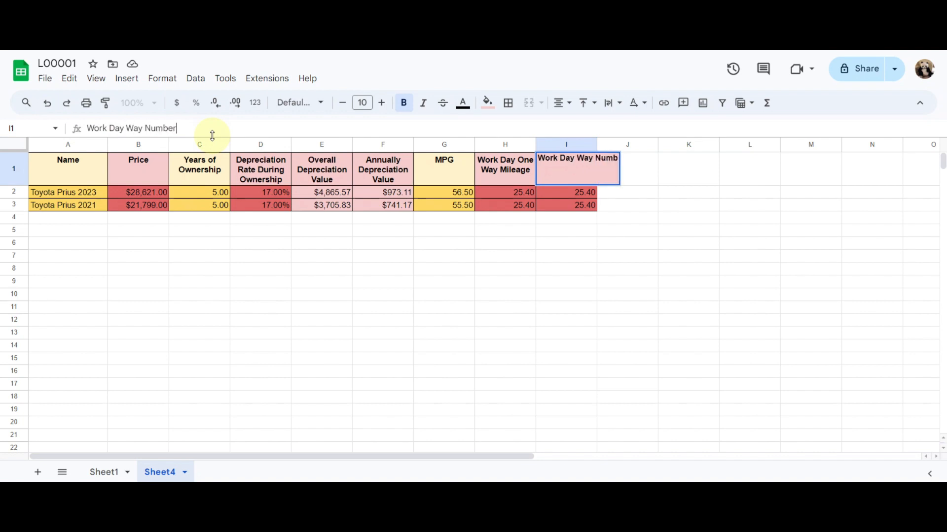
key(Return)
Enter 2 as the work day way number in I2 and fill it down to I3
text(2)
key(Return)
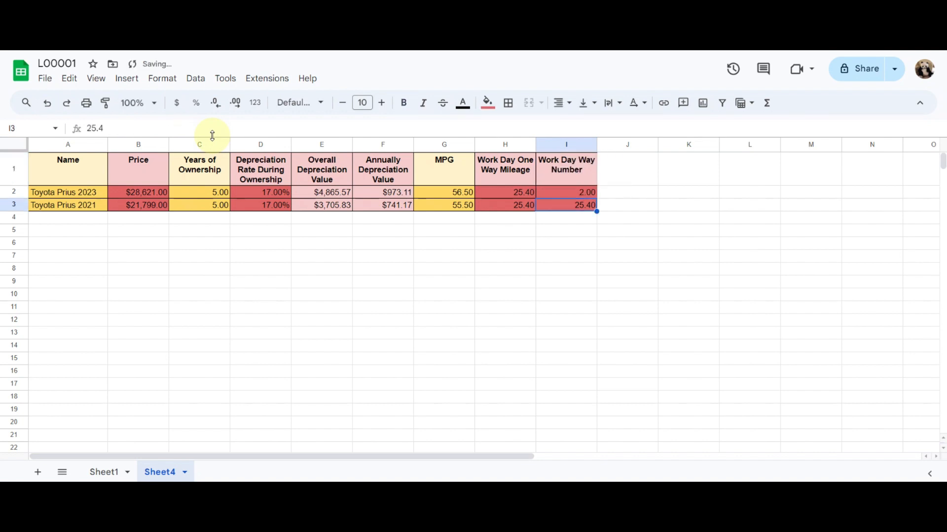
key(ctrl+d)
Duplicate the Work Day Way Number column into column J, set J2 to 5.35 and fill it down to J3
click(626, 146)
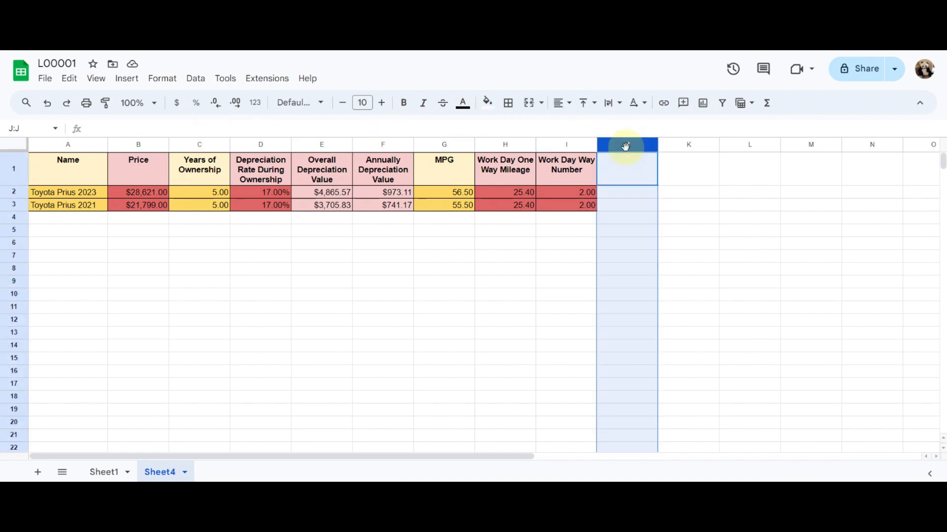
key(ctrl+v)
click(625, 167)
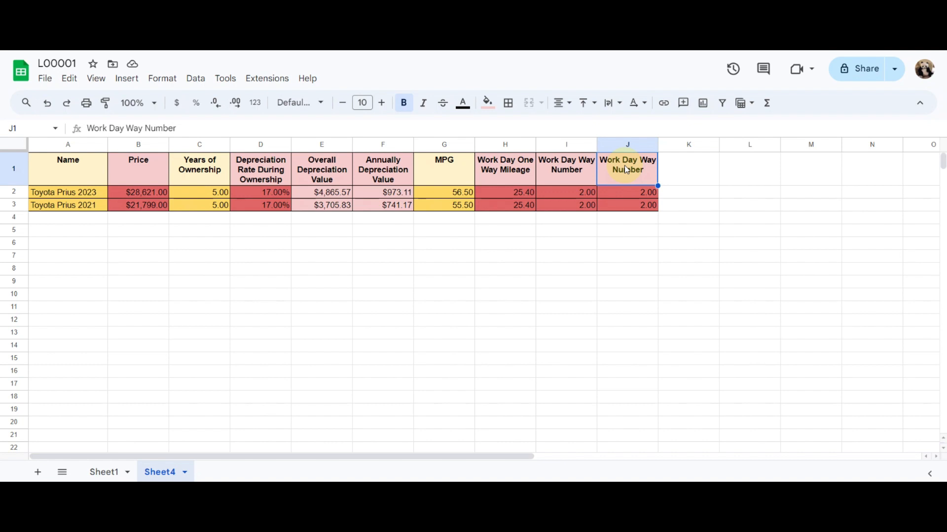
key(Down)
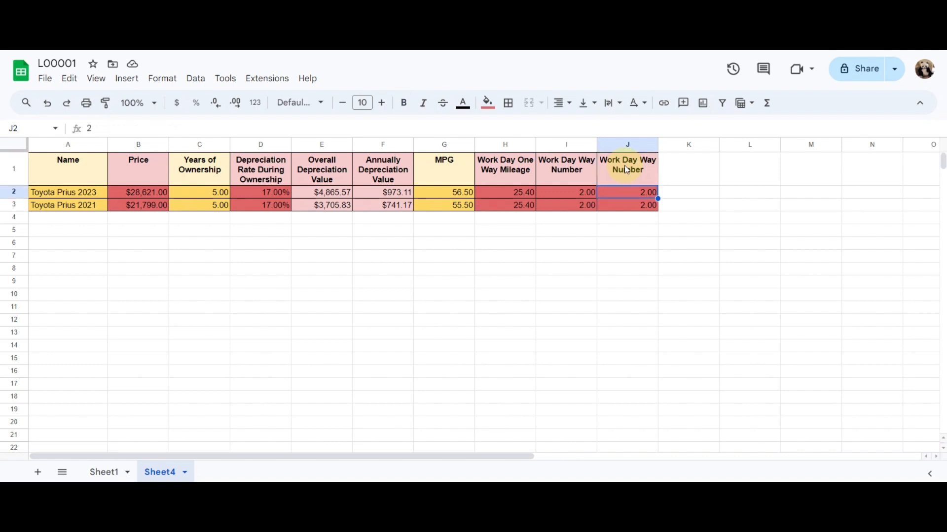
text(5.35)
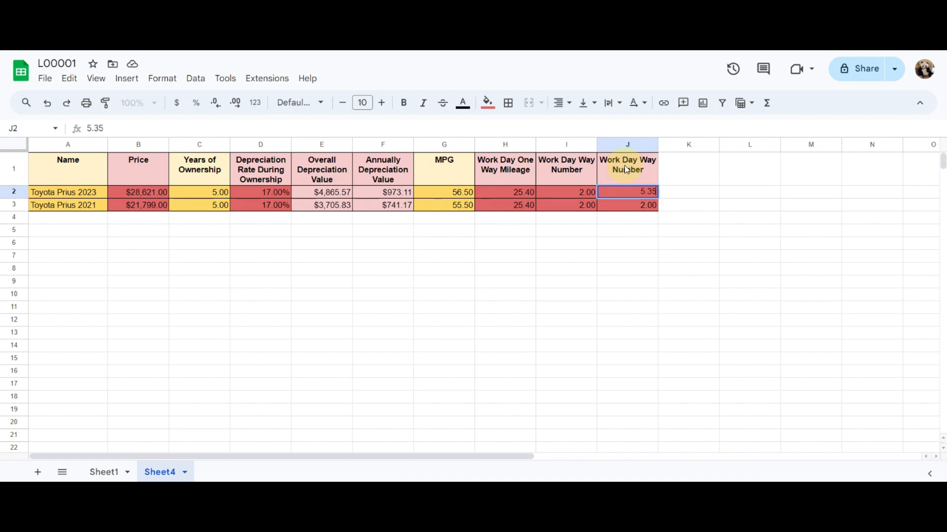
key(Return)
key(ctrl+d)
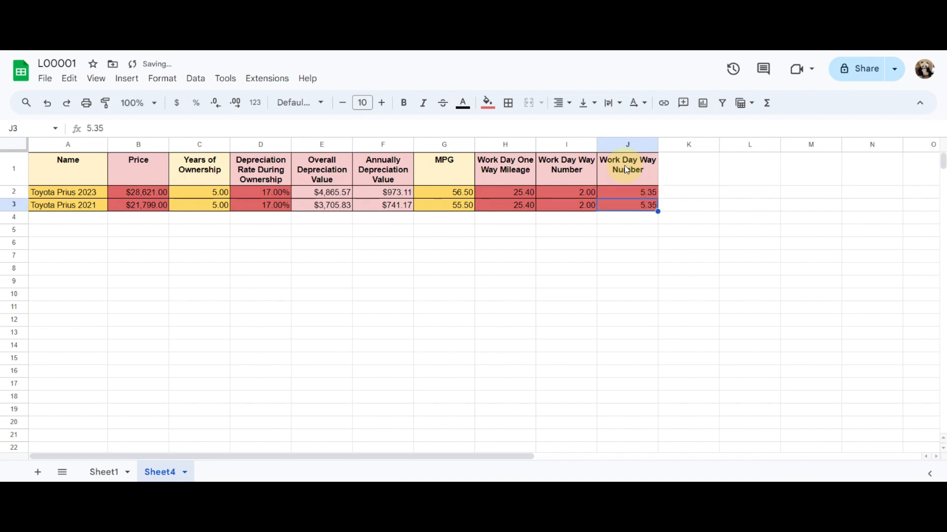
Change the column J heading to "Work Days in a week"
click(625, 169)
text(Wor)
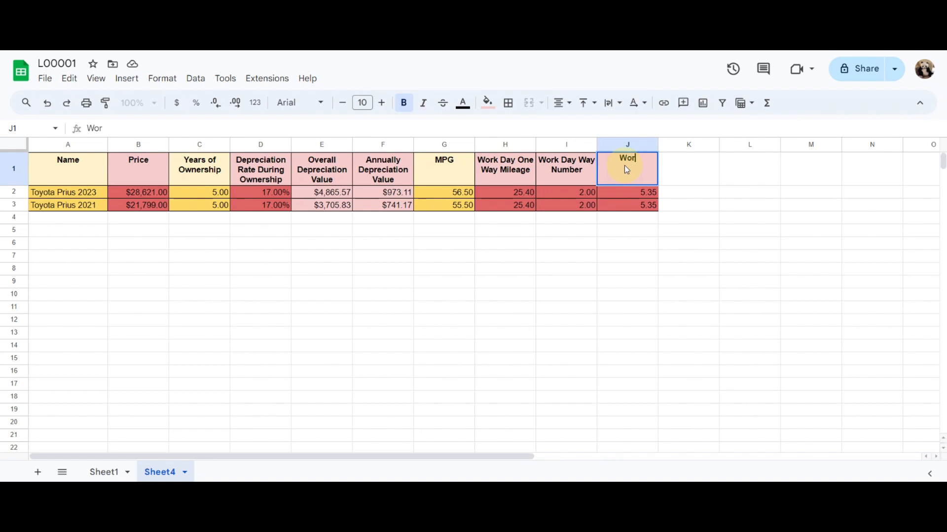
text(k Days in a week)
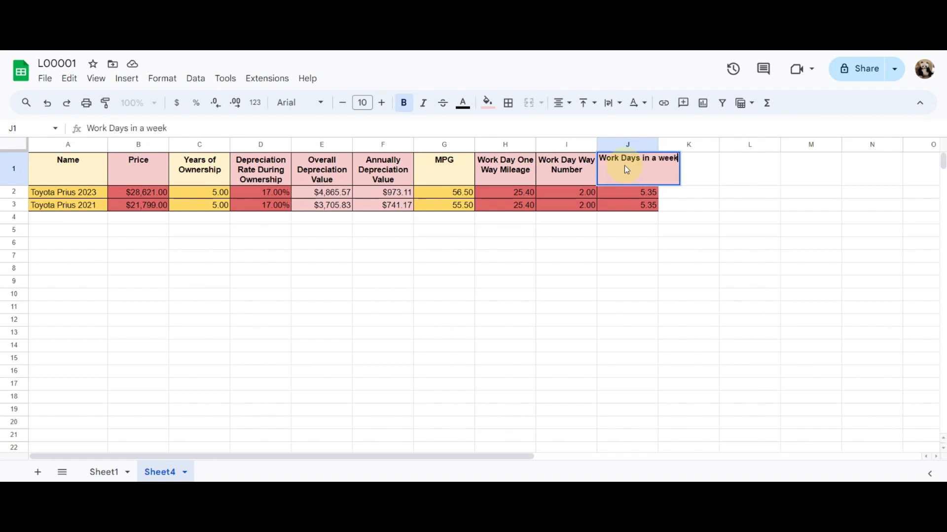
key(Return)
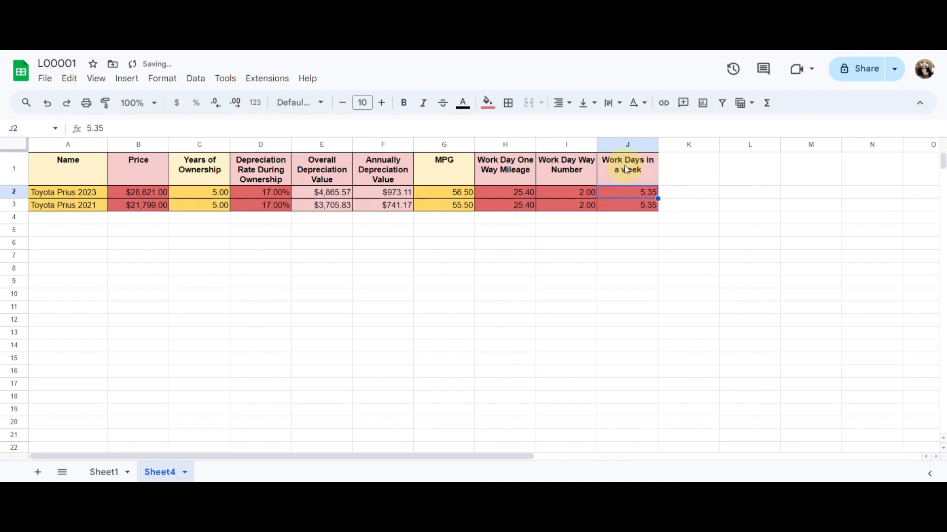
Duplicate the Work Days in a week column into column K, set K2 to 50.5 and fill it down to K3
click(626, 144)
key(ctrl+c)
click(683, 144)
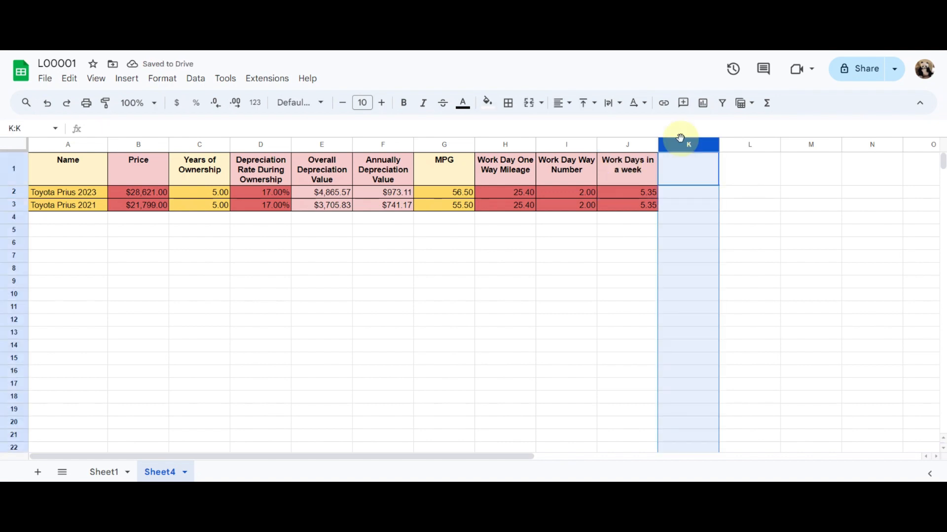
key(ctrl+v)
click(686, 174)
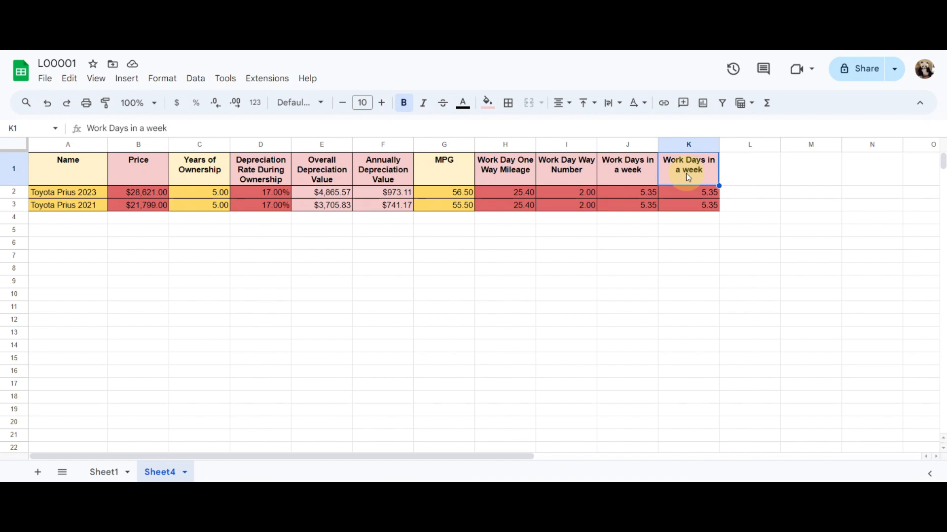
key(Down)
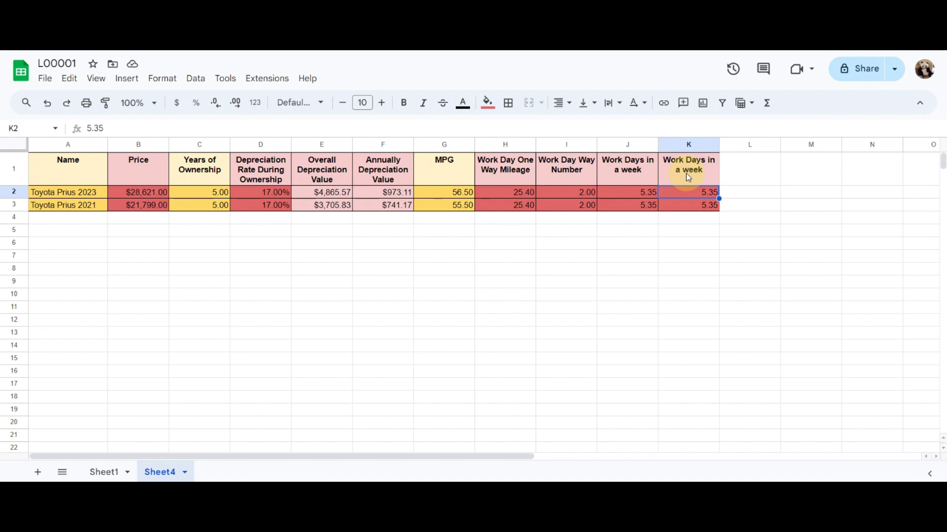
text(50.5)
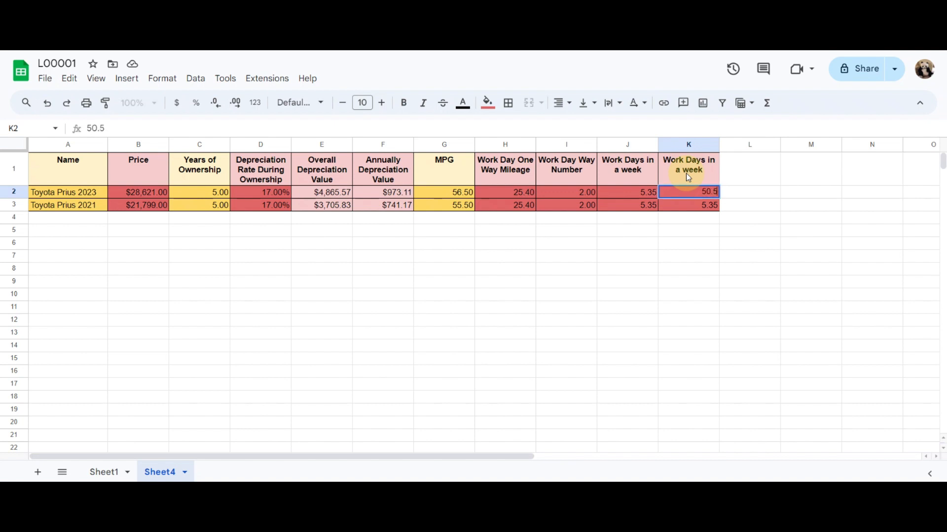
key(Return)
key(ctrl+d)
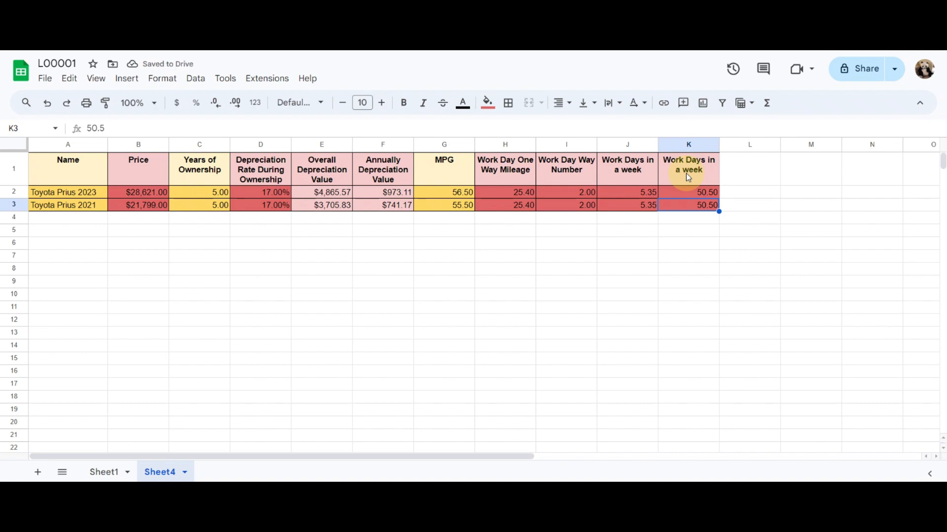
Change the column K heading to "Working Weeks per Year"
click(686, 175)
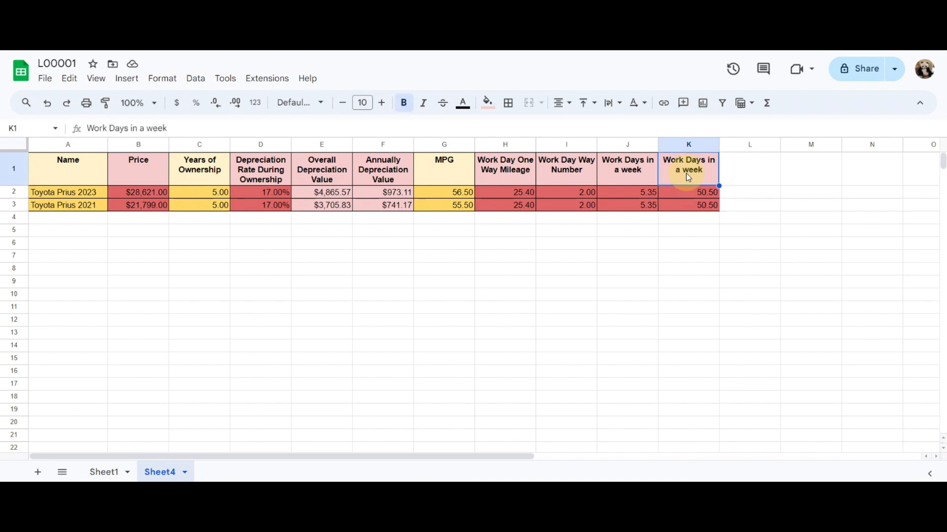
text(Working Weeks)
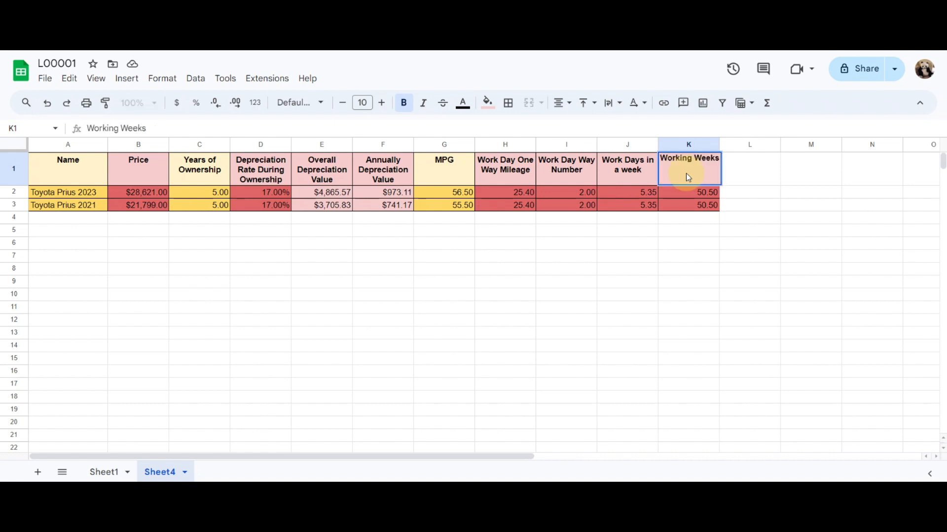
text( per Year)
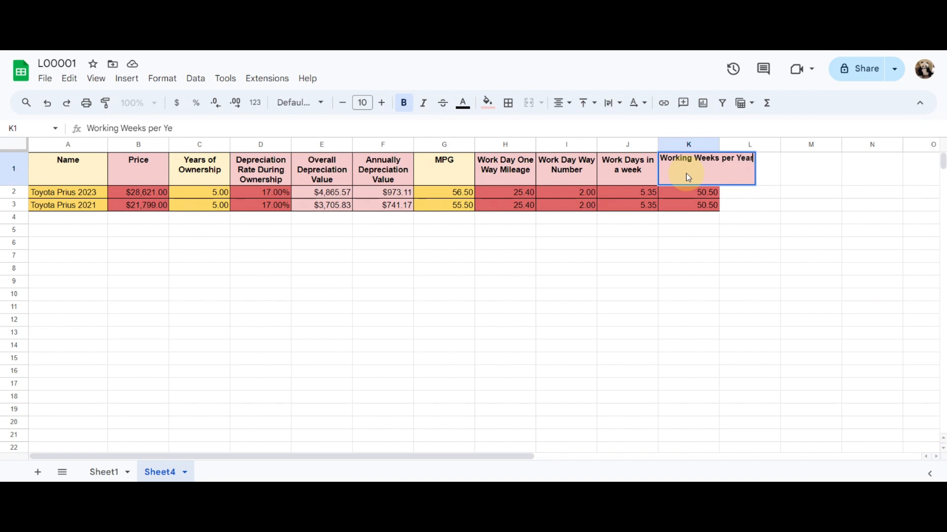
key(Return)
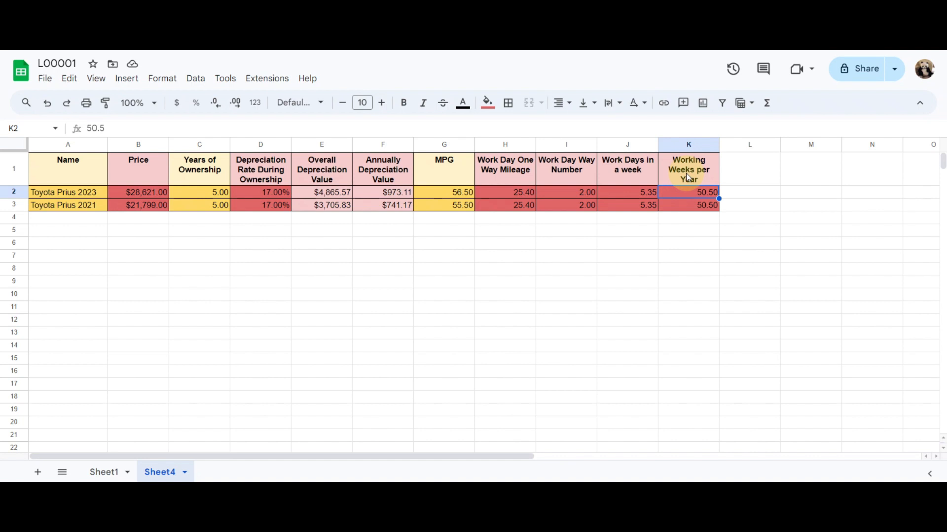
Duplicate the Working Weeks per Year column into column L and change its heading to "Annual Total Mileage"
click(751, 142)
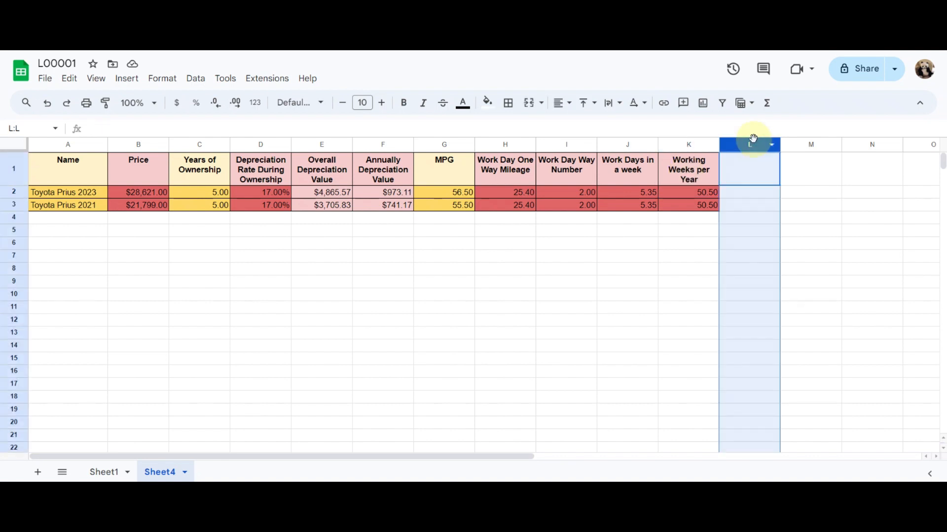
key(ctrl+v)
click(749, 169)
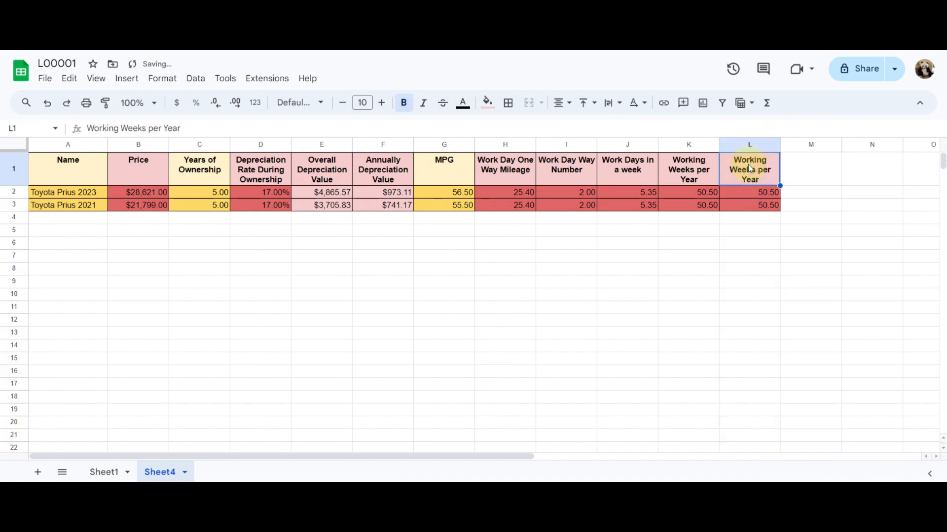
text(An)
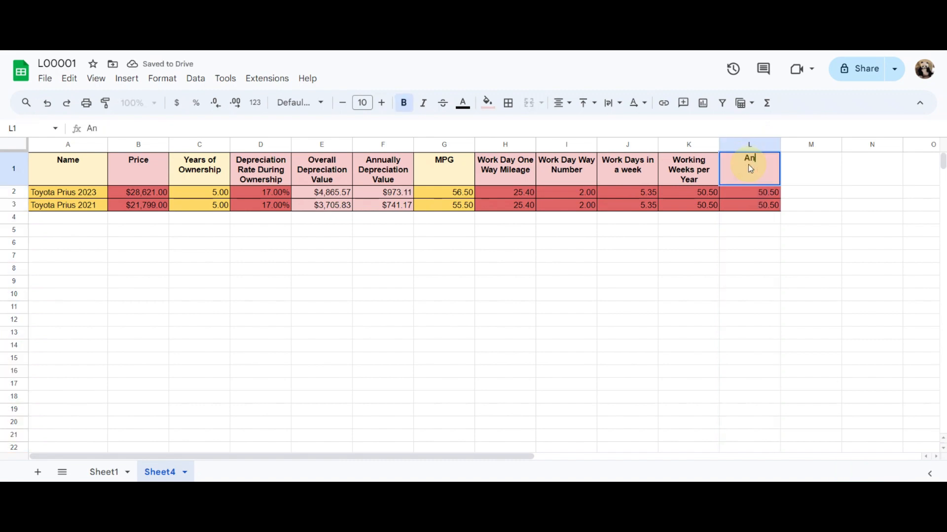
text(nual Total Mileage)
key(Return)
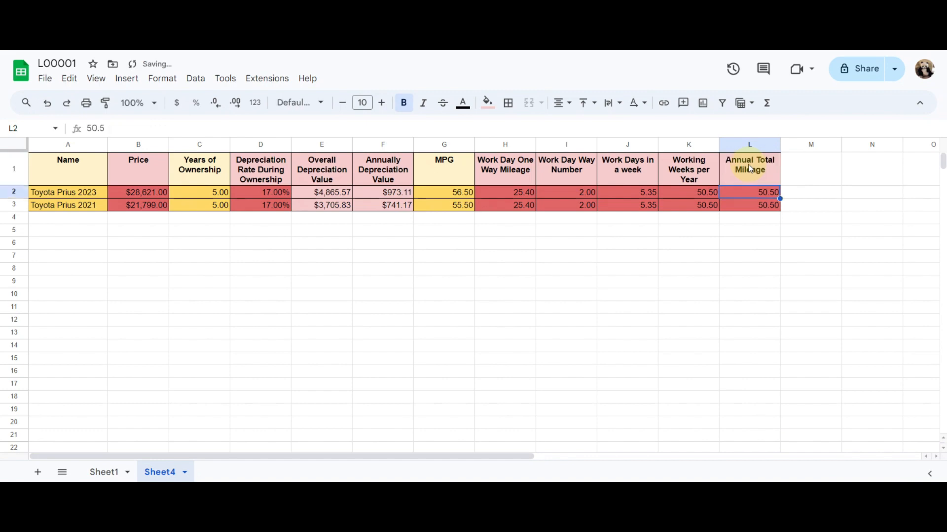
Give the Annual Total Mileage cells L2:L3 the same light red fill as the depreciation value cells
shift+click(747, 206)
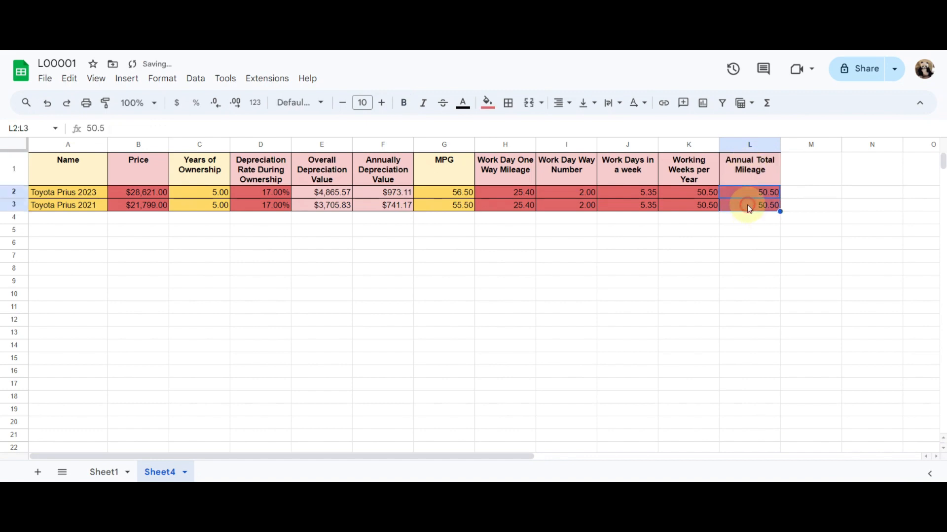
click(483, 104)
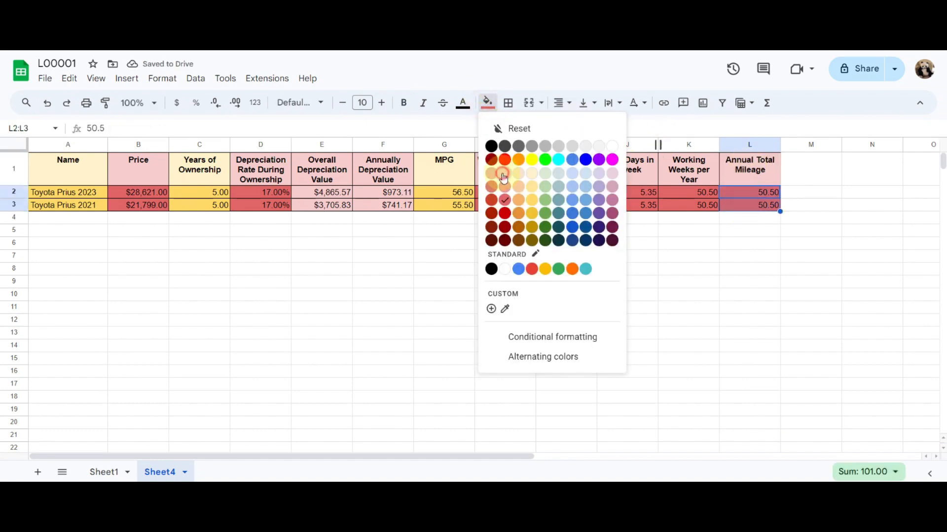
click(515, 129)
click(750, 243)
Calculate the annual total mileage in L2 with =H2*I2*J2*K2 and fill the formula down to L3
click(730, 191)
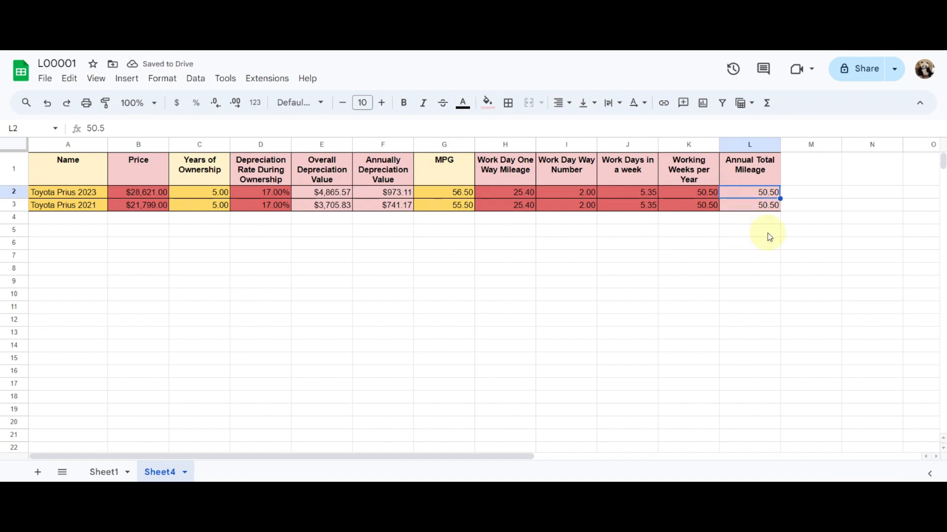
text(=)
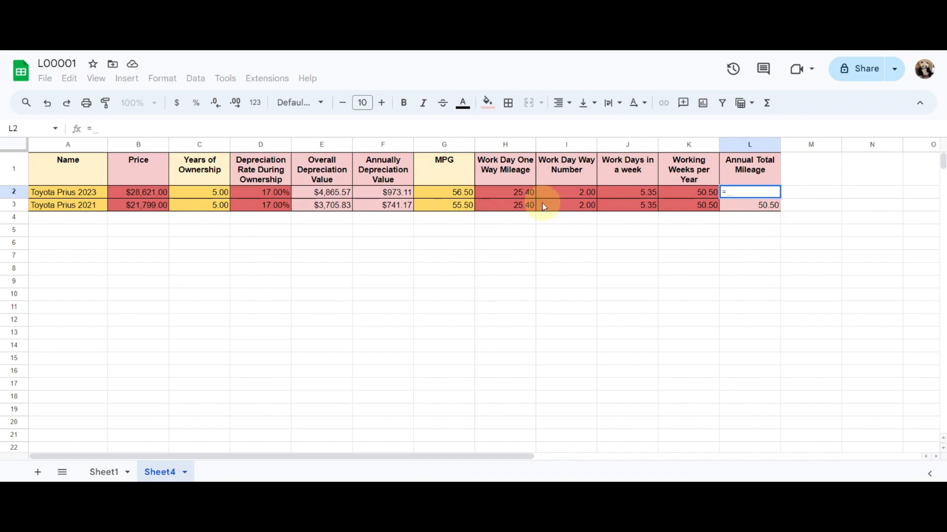
click(529, 196)
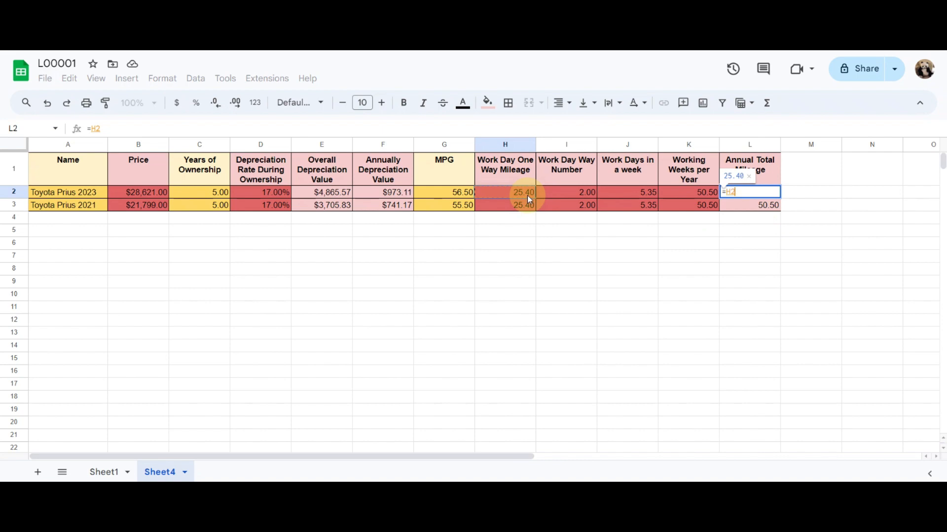
text(*)
click(554, 195)
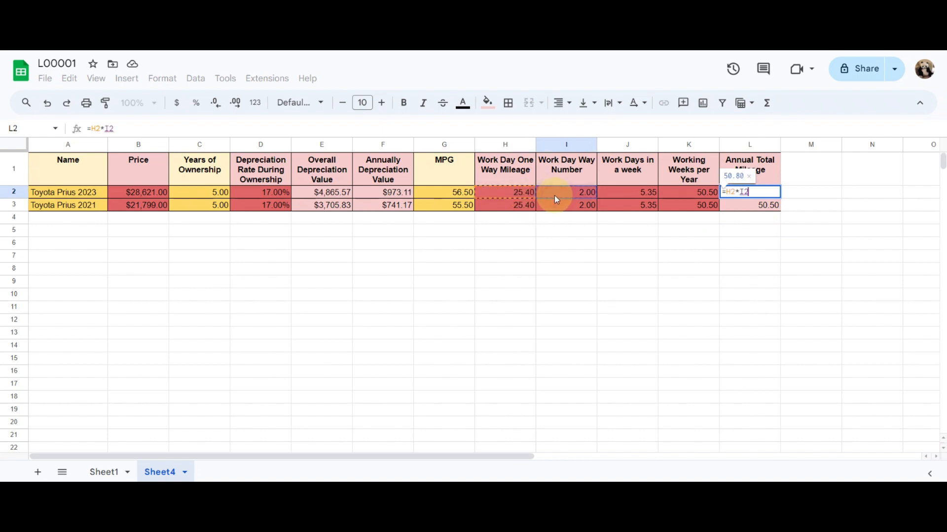
text(*)
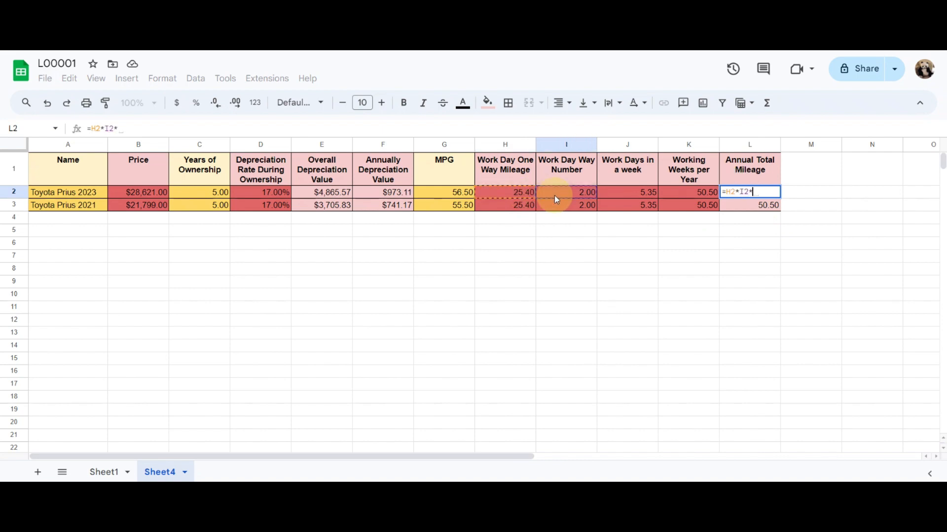
click(614, 192)
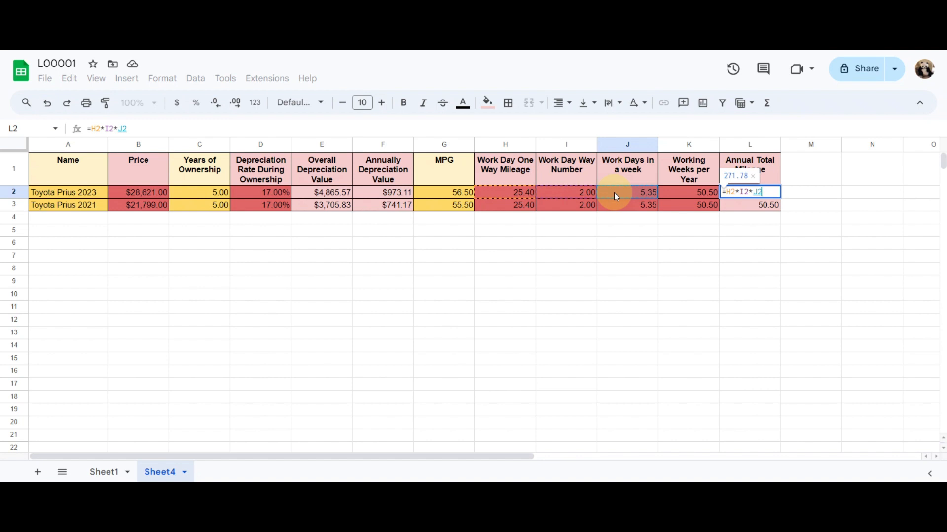
text(*)
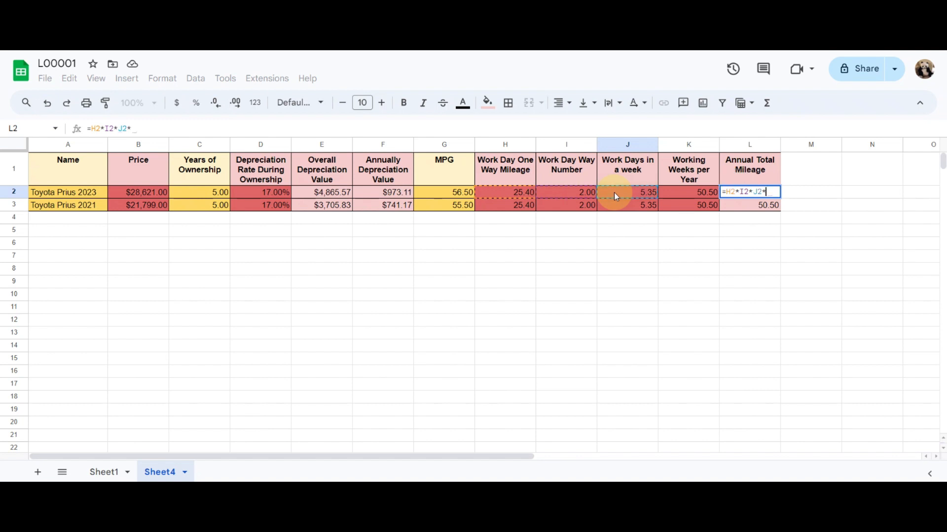
click(704, 196)
key(Return)
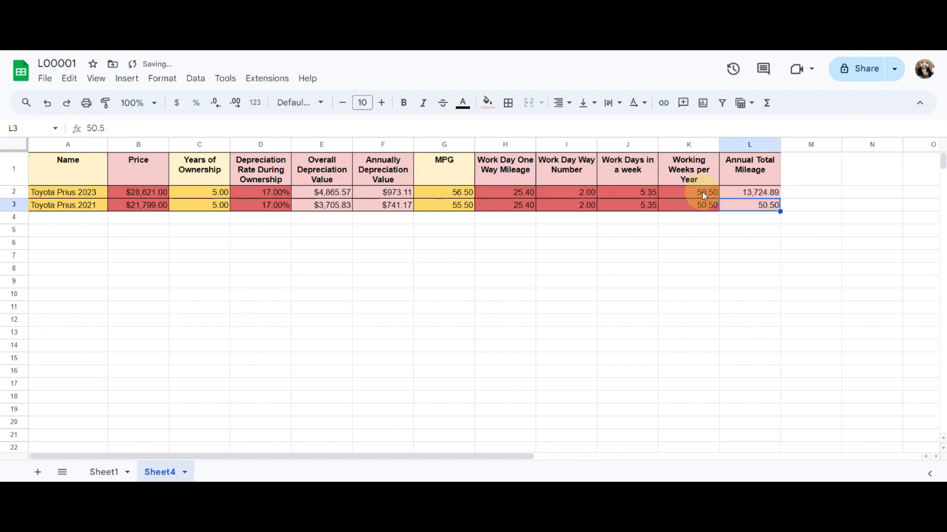
key(ctrl+d)
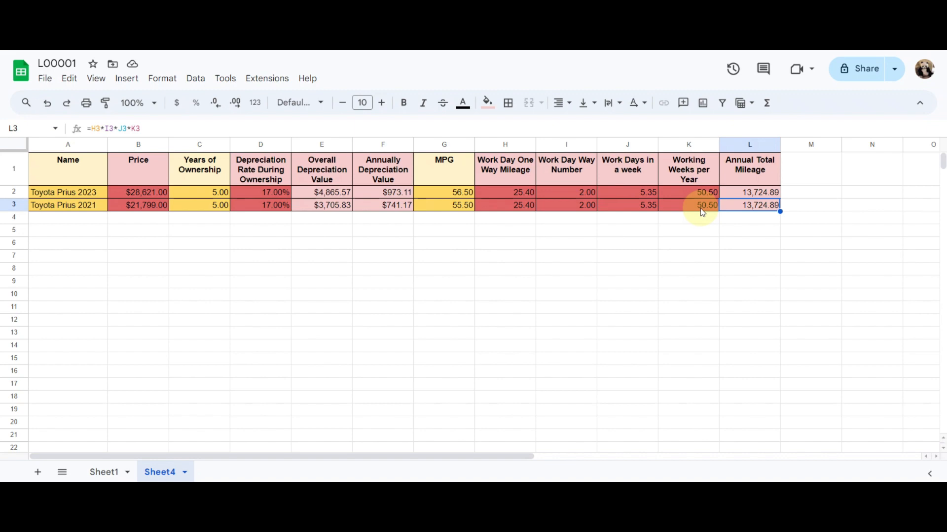
Duplicate the Annual Total Mileage column into column M and change its heading to "Total Gas per Year"
click(789, 143)
key(ctrl+v)
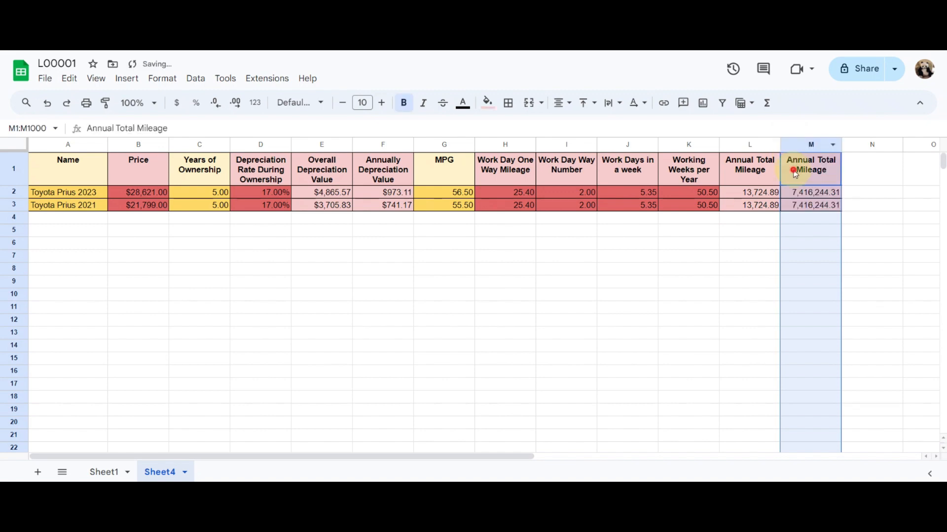
click(795, 173)
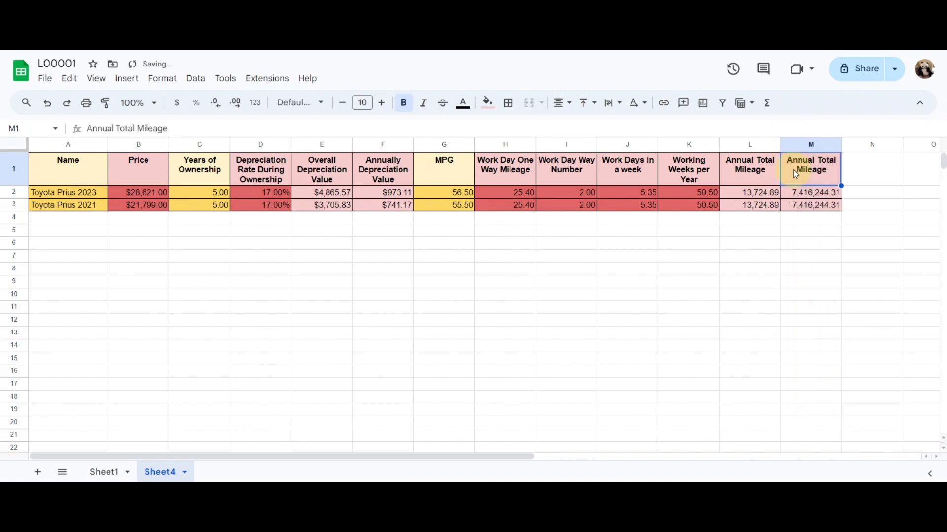
text(Tot)
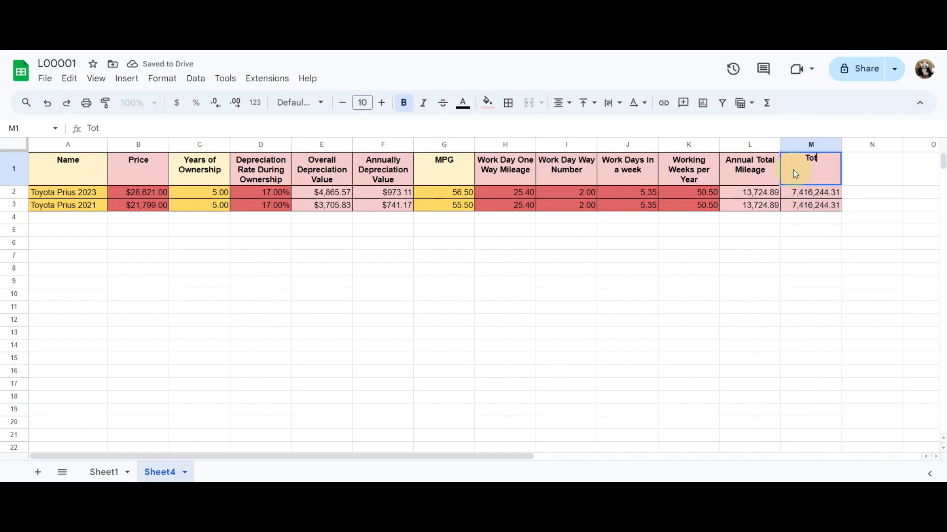
text(al Gas)
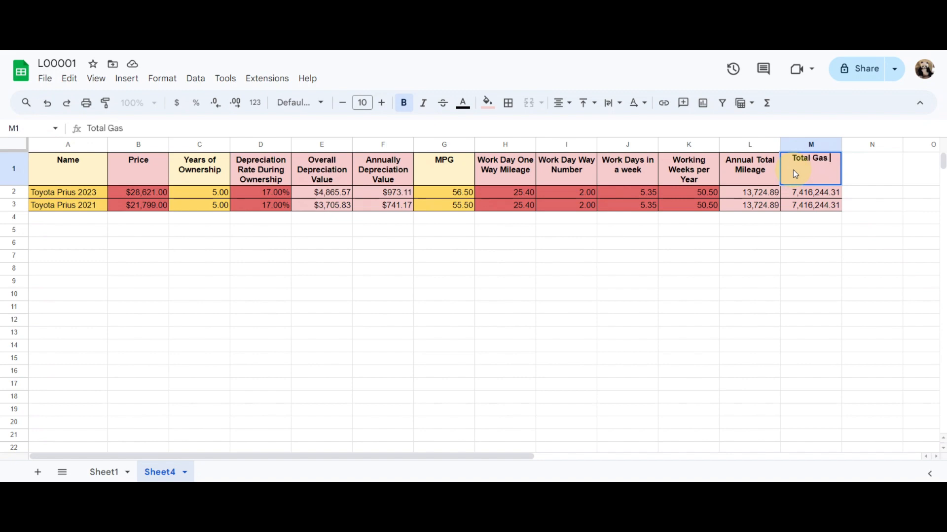
key(BackSpace)
text(per)
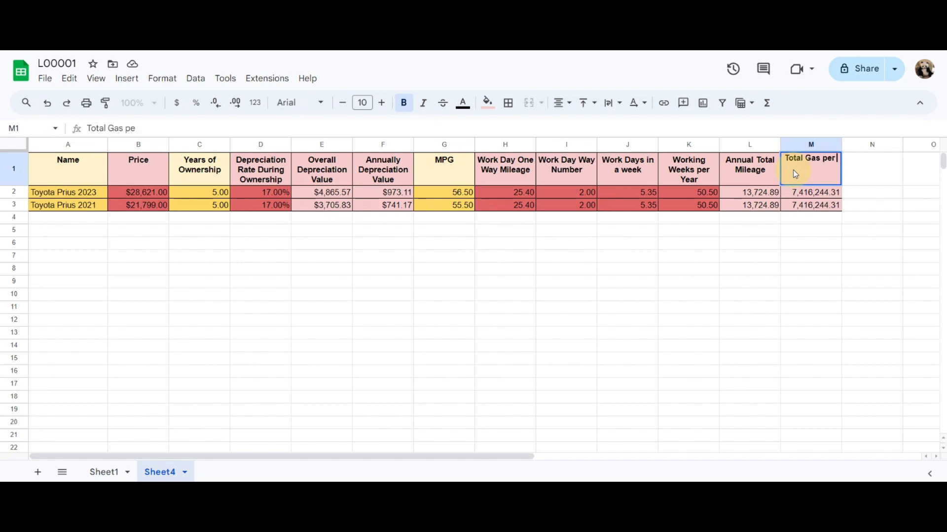
text( Year)
key(Return)
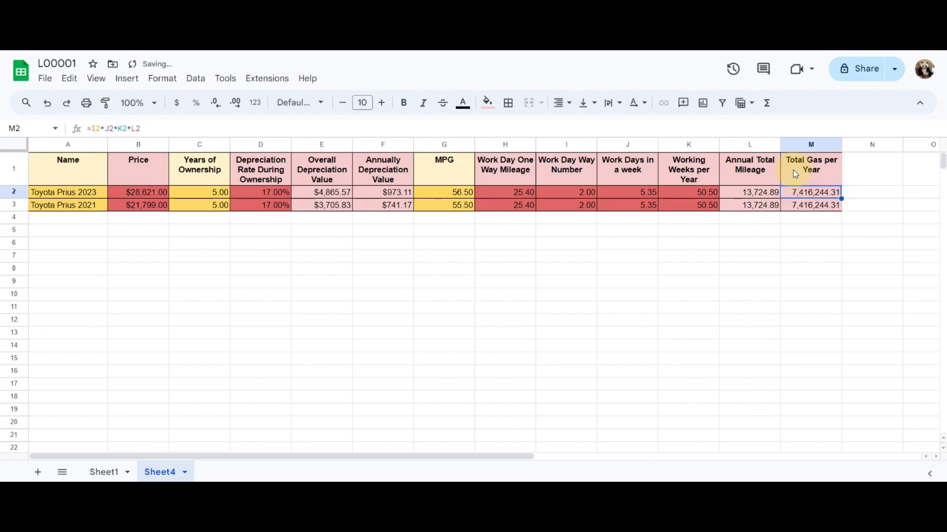
Calculate the yearly gas in M2 as annual mileage divided by MPG, =L2/G2, and fill it down to M3
text(=)
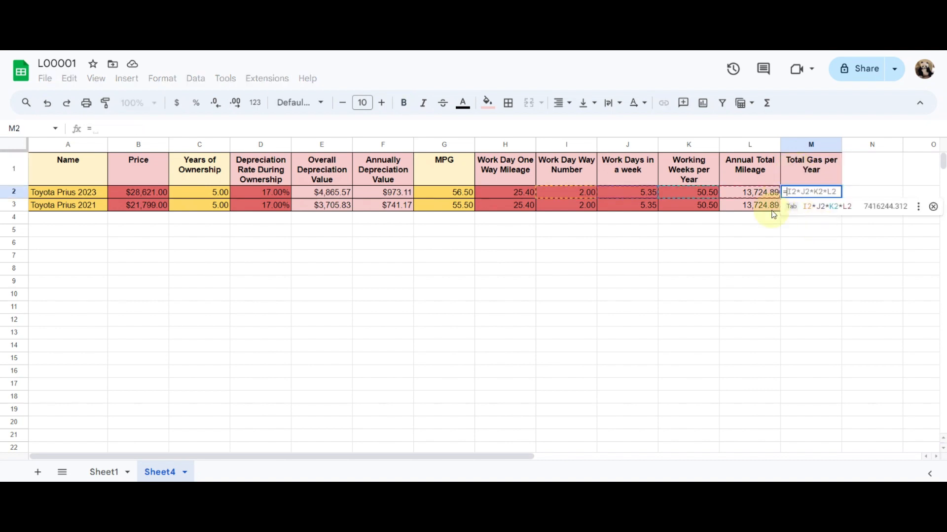
click(757, 197)
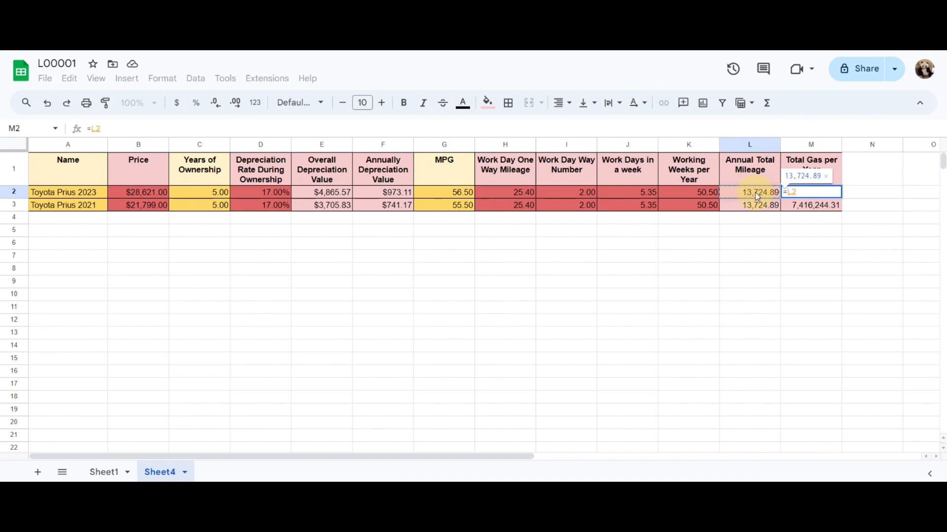
text(/)
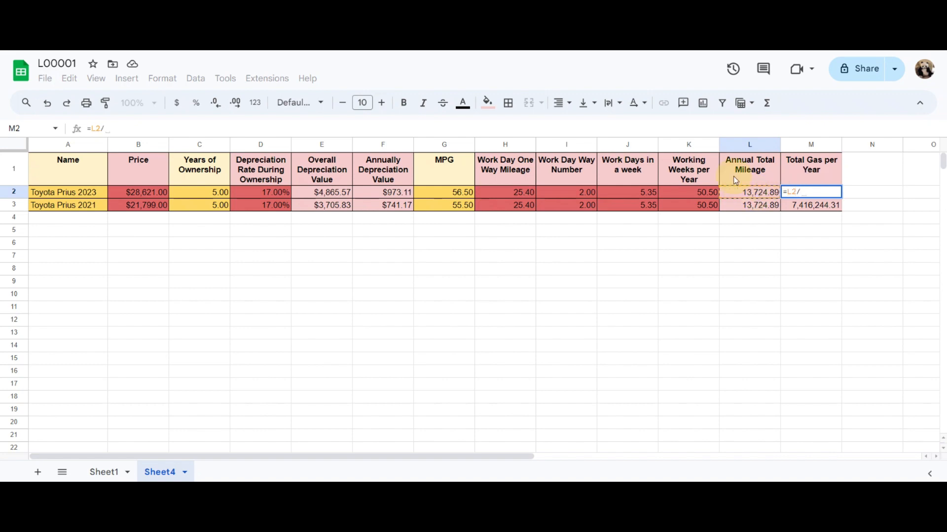
click(458, 196)
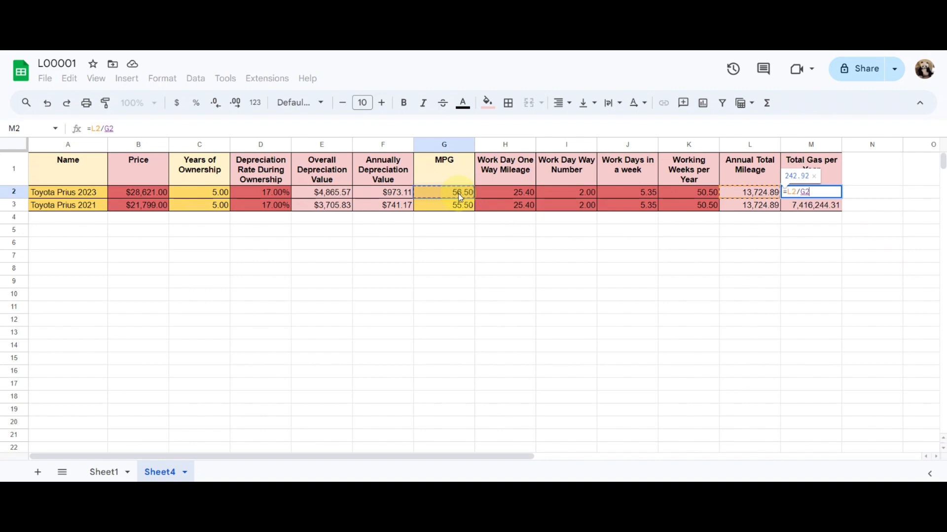
key(Return)
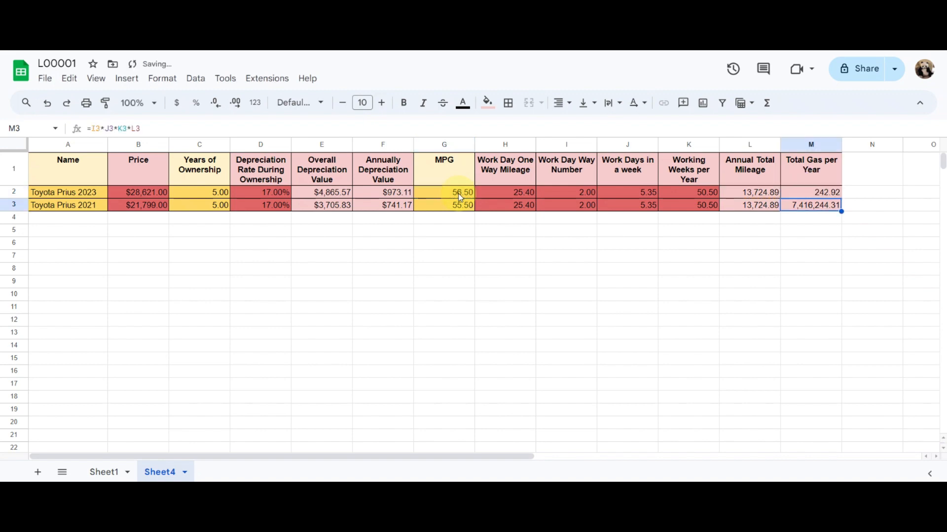
key(ctrl+d)
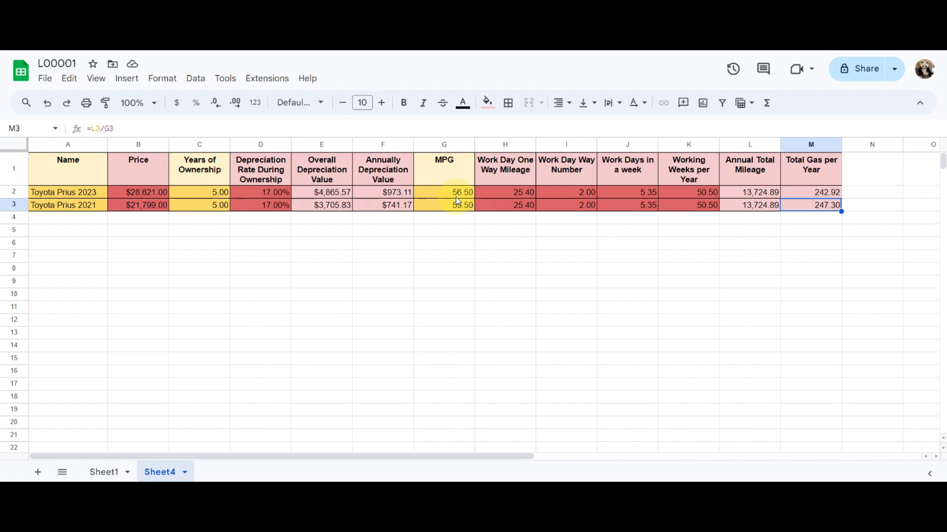
click(753, 194)
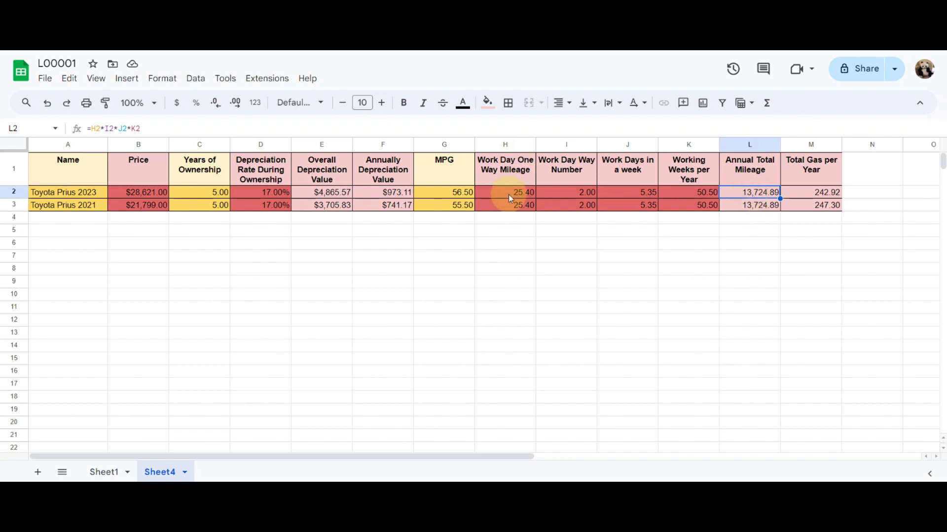
click(457, 196)
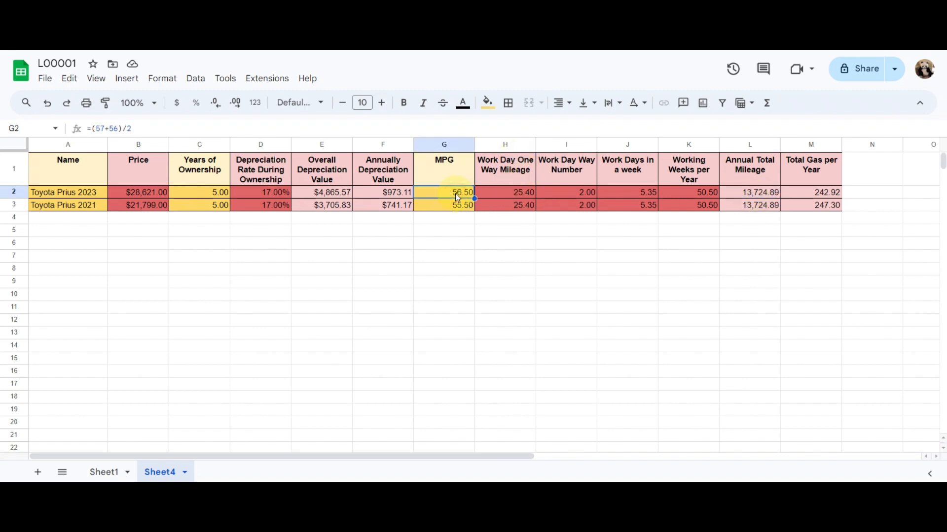
click(754, 193)
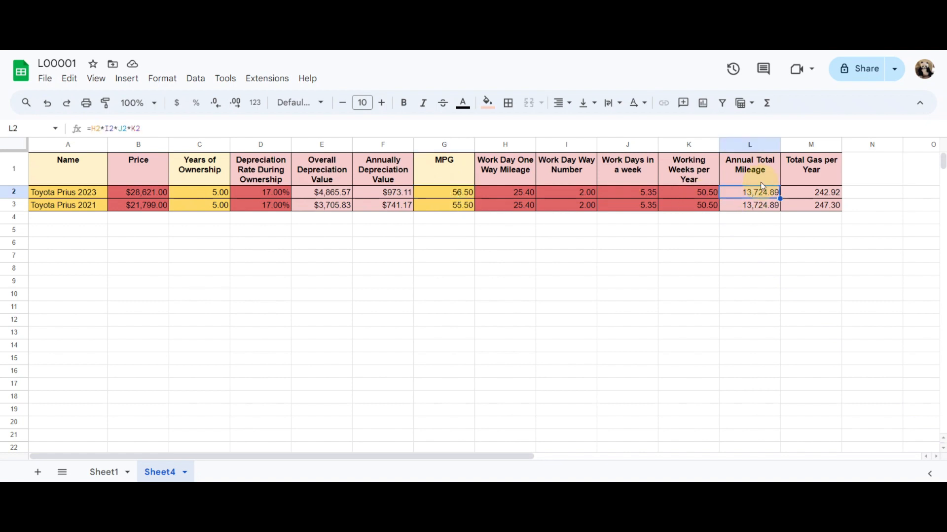
click(451, 194)
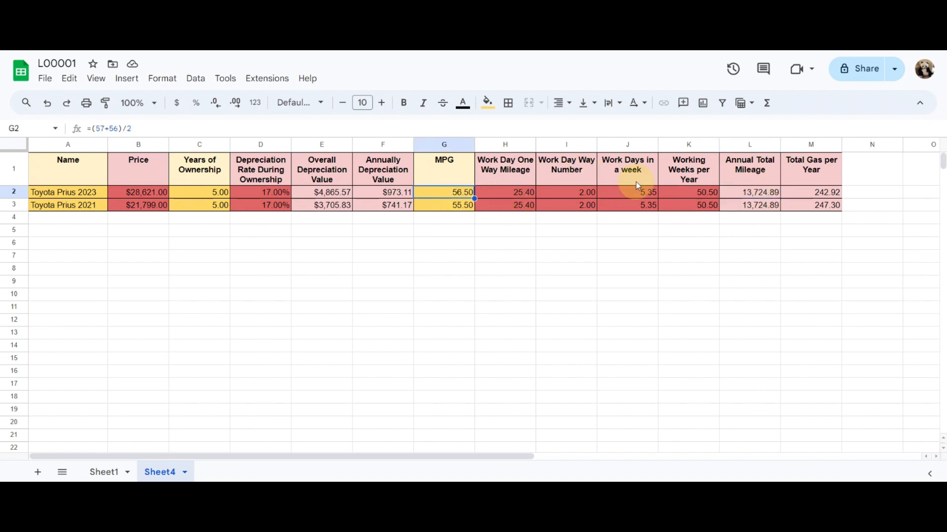
Change the heading in M1 to "Total Gallon of Gas per Year"
click(797, 193)
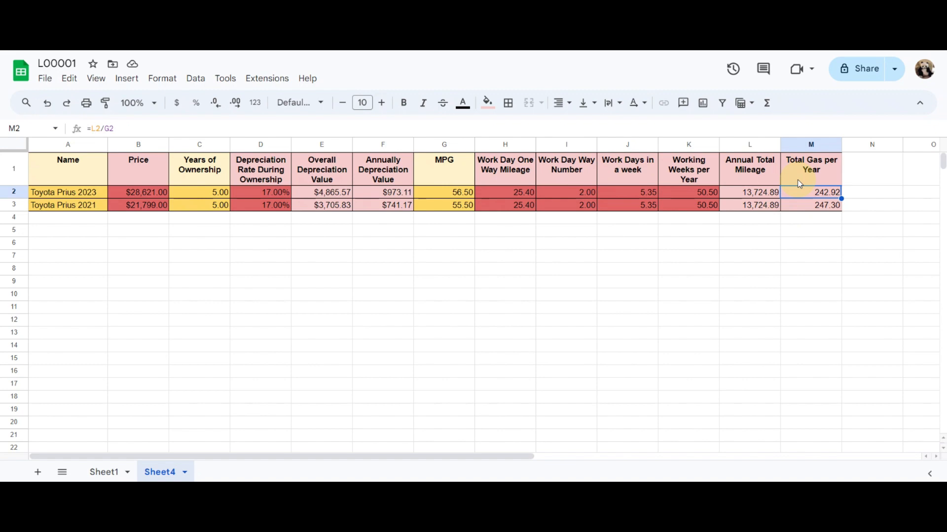
click(811, 177)
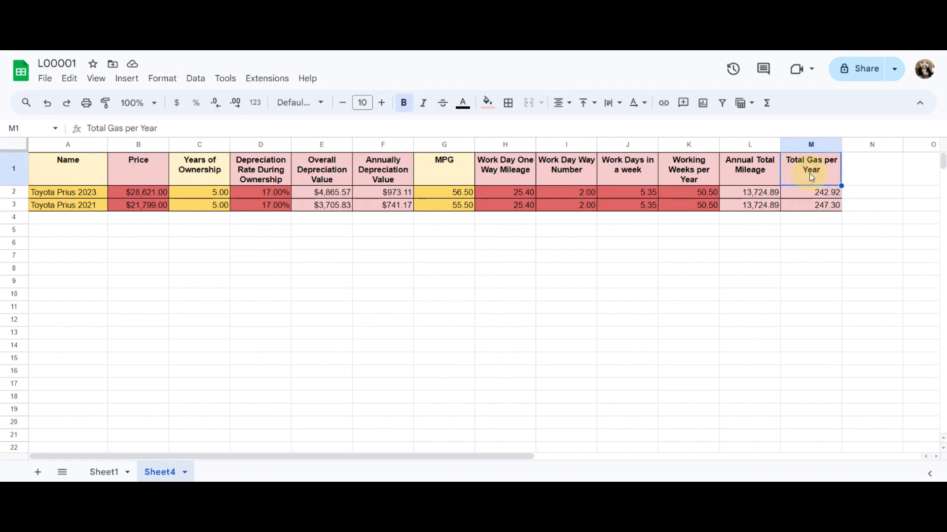
click(109, 128)
text(Gallon o)
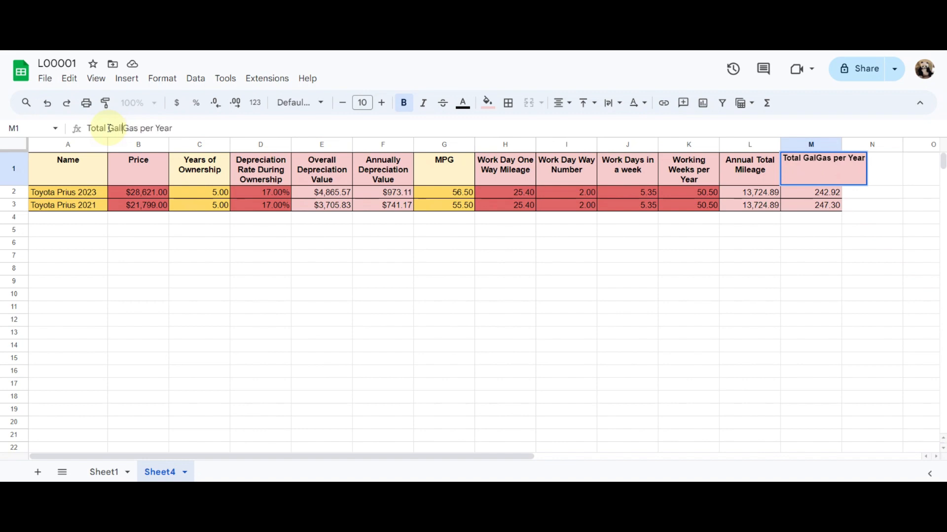
text(f)
key(Return)
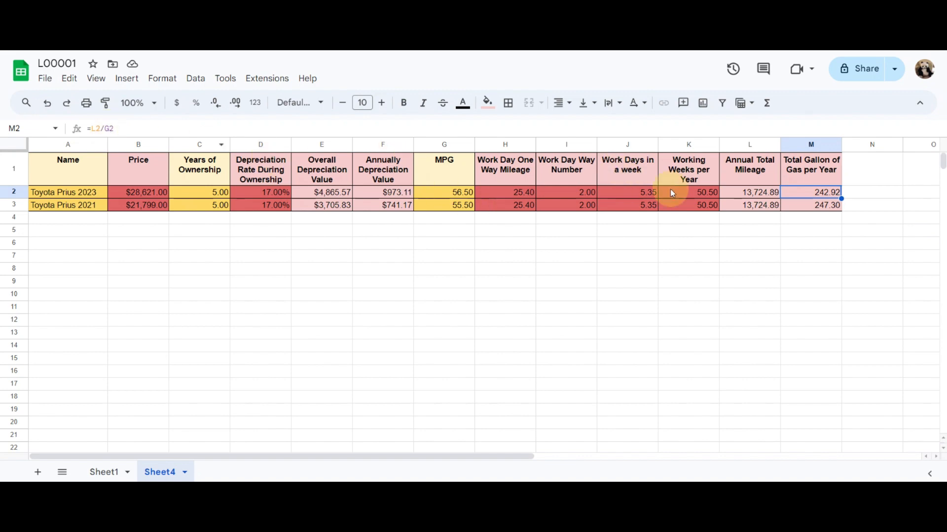
Copy the Working Weeks per Year column into the empty column N
click(679, 145)
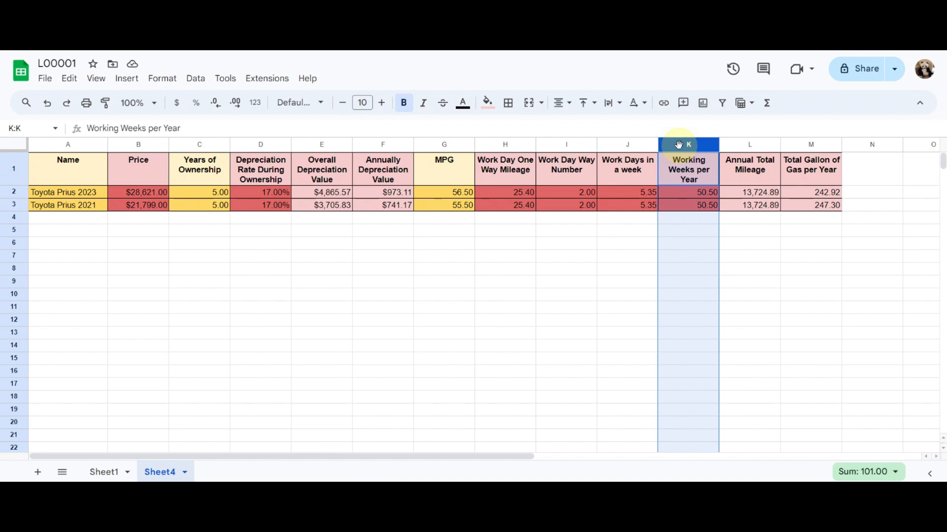
key(ctrl+c)
click(855, 145)
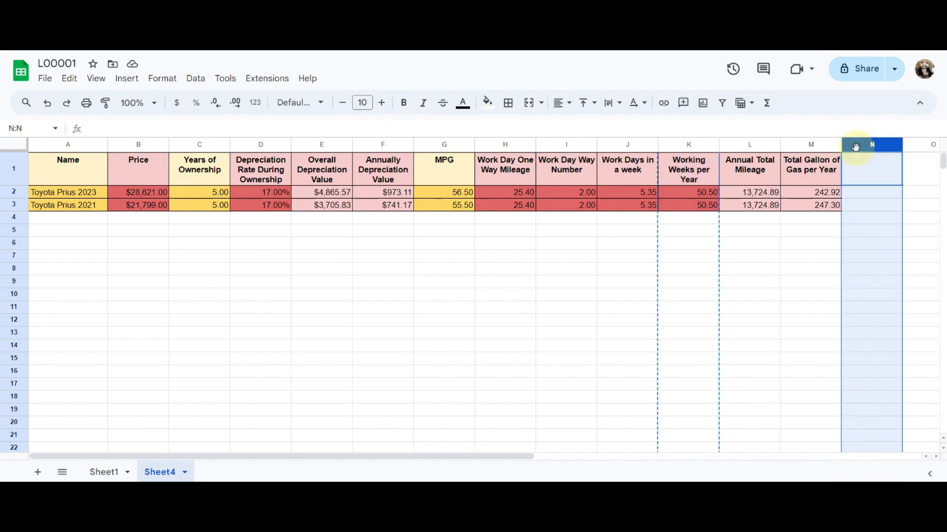
key(ctrl+v)
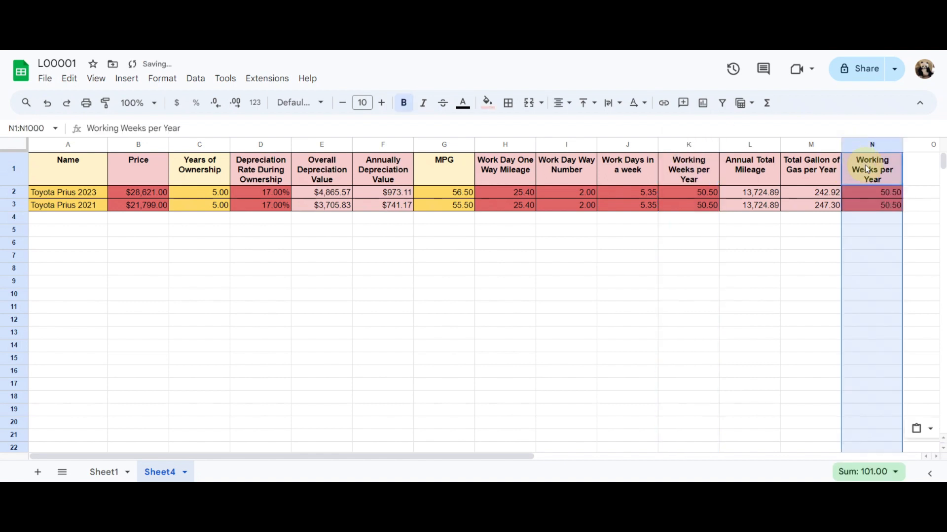
Replace the heading in N1 with "Unit Gas Cost ( $ per galloon)"
click(866, 166)
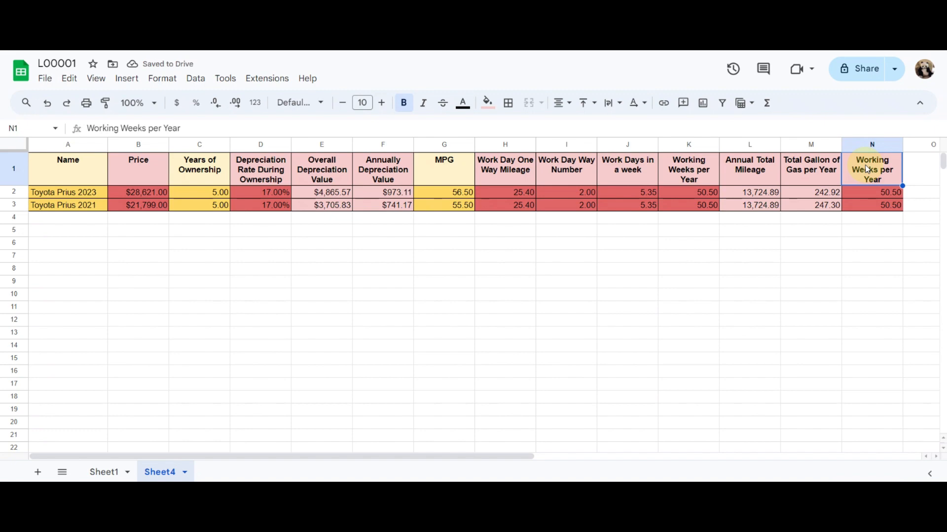
text(Unit Ga)
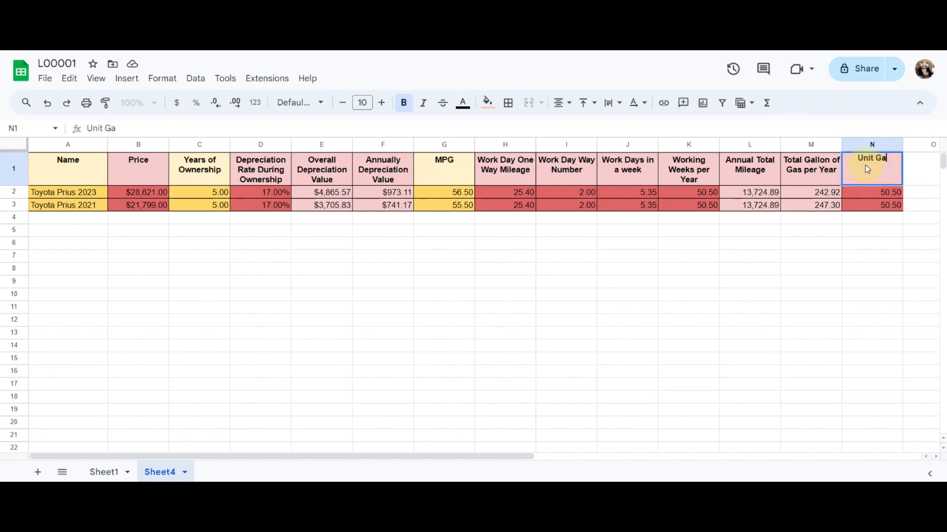
text(s Cost ( $)
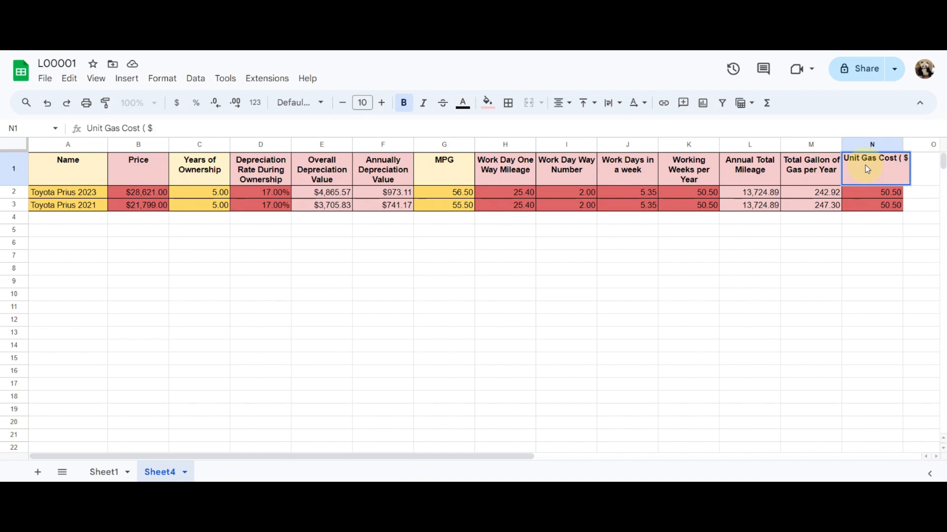
text( 1)
key(BackSpace)
text(per g)
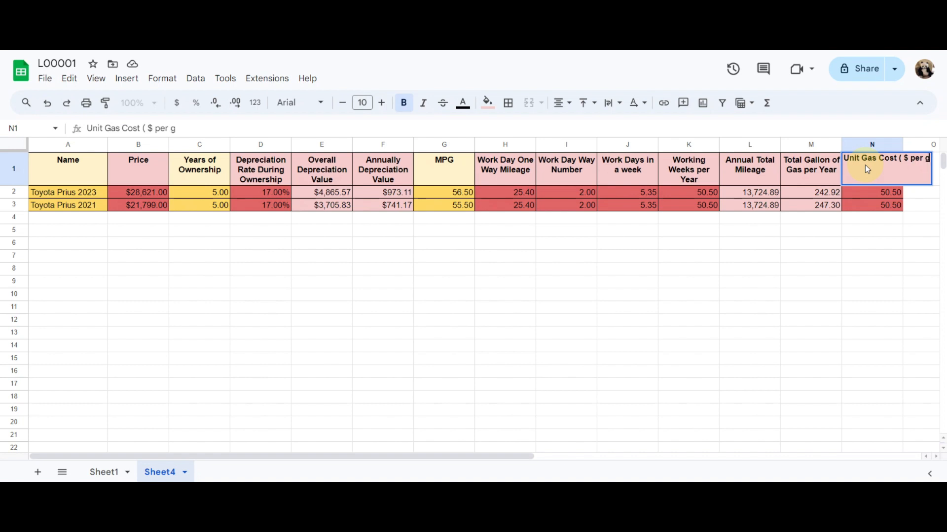
text(alloon))
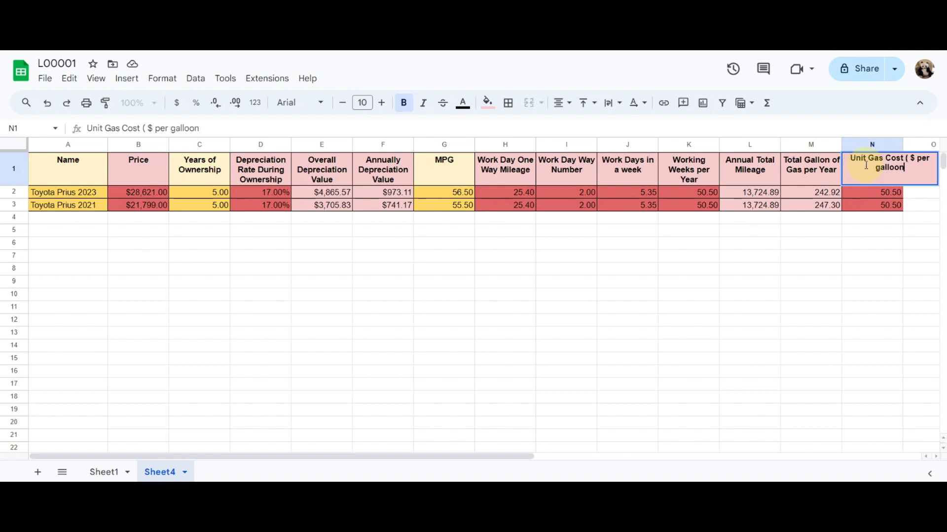
key(Return)
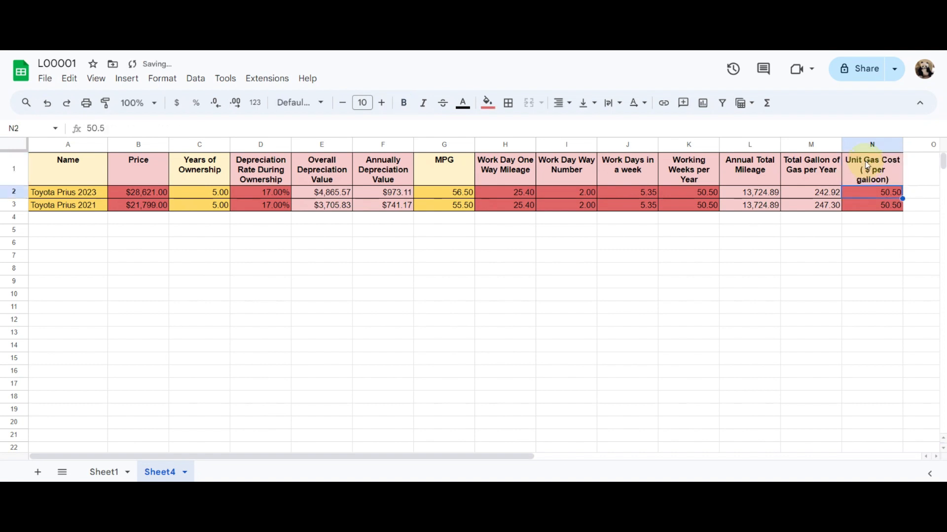
Format column N as currency and enter a unit gas cost of 4.079 in N2, filled down to N3
click(870, 145)
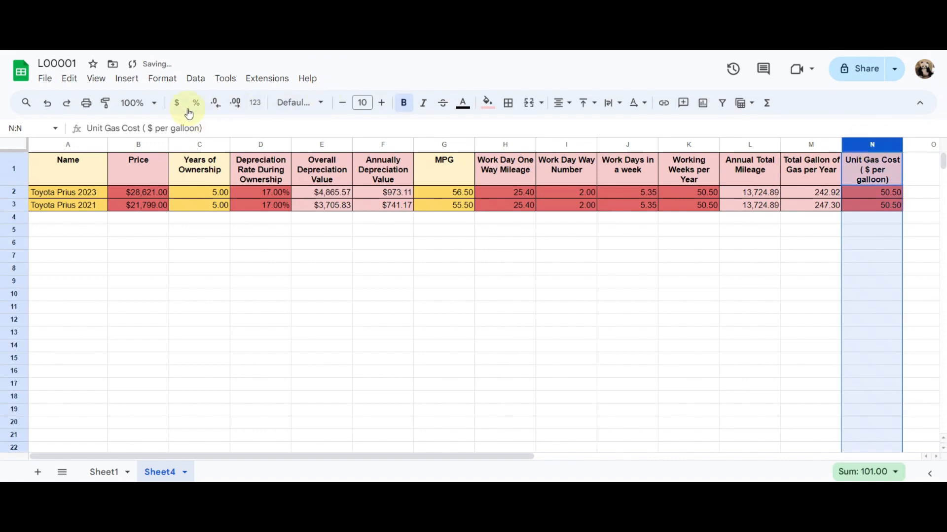
click(177, 103)
click(866, 193)
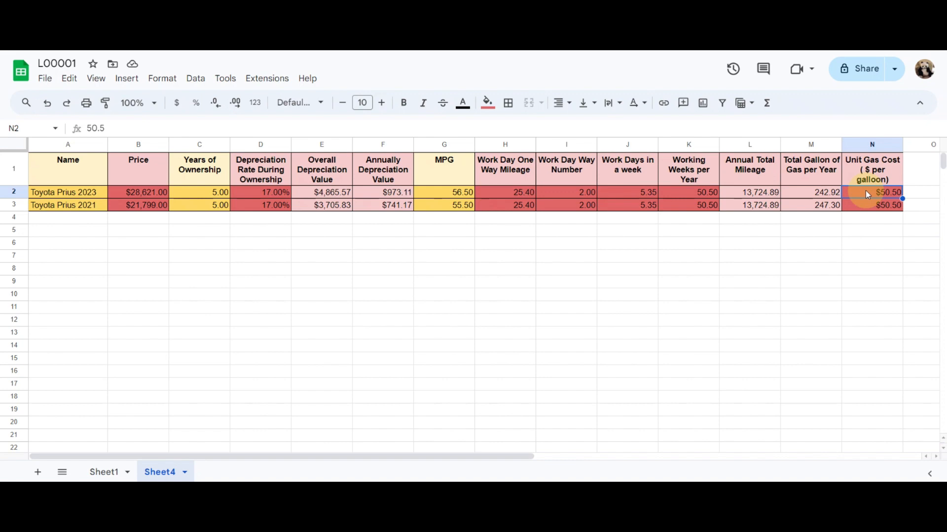
text(4.0)
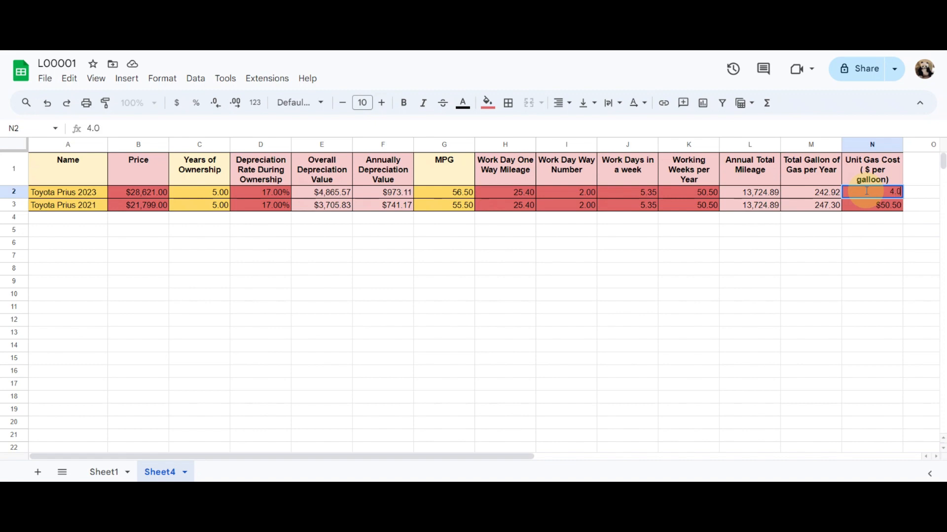
text(79)
key(Return)
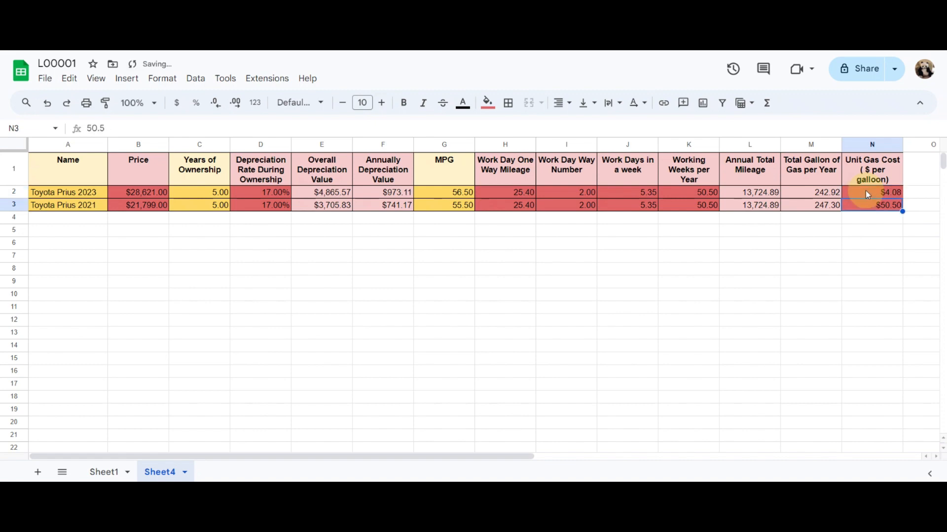
key(ctrl+d)
Increase the Unit Gas Cost column to three decimal places
click(883, 144)
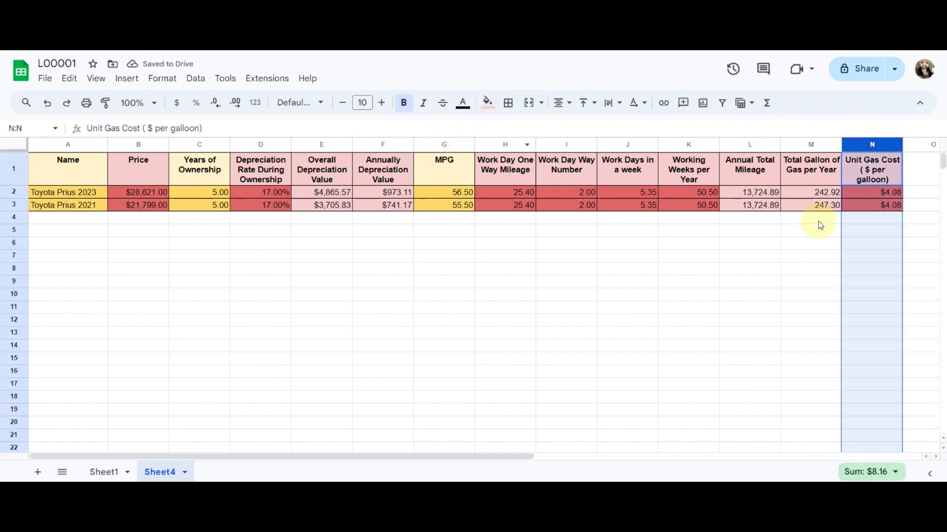
drag(516, 459, 624, 461)
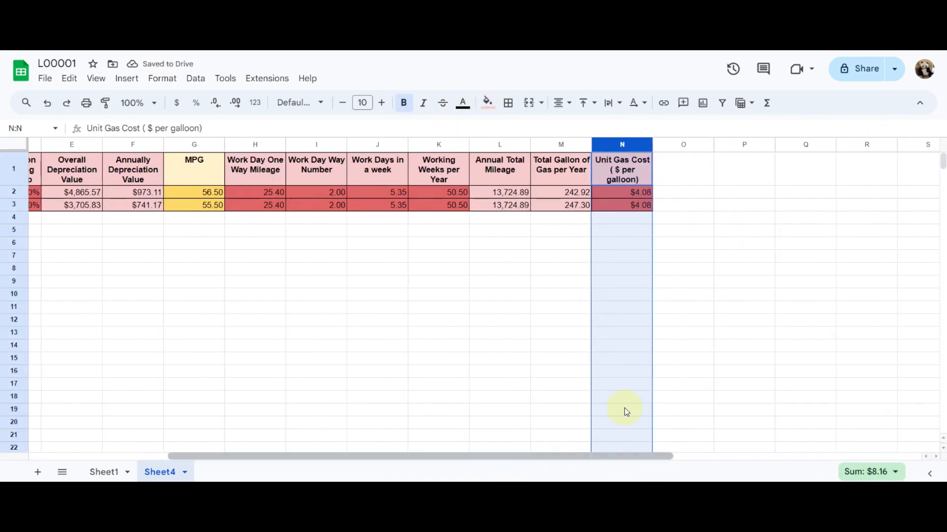
click(235, 103)
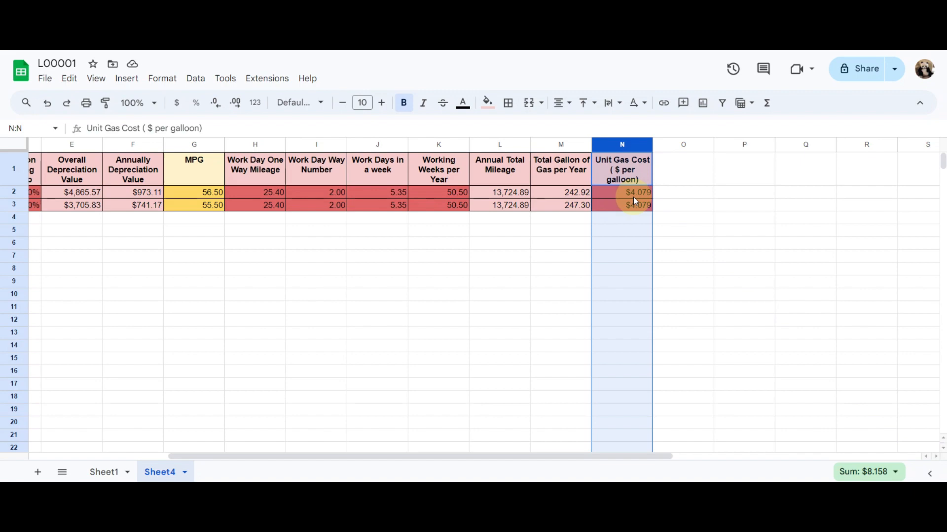
Duplicate the Unit Gas Cost column into column O and change its heading to "Overall Gas Cost per Year"
click(660, 144)
key(ctrl+v)
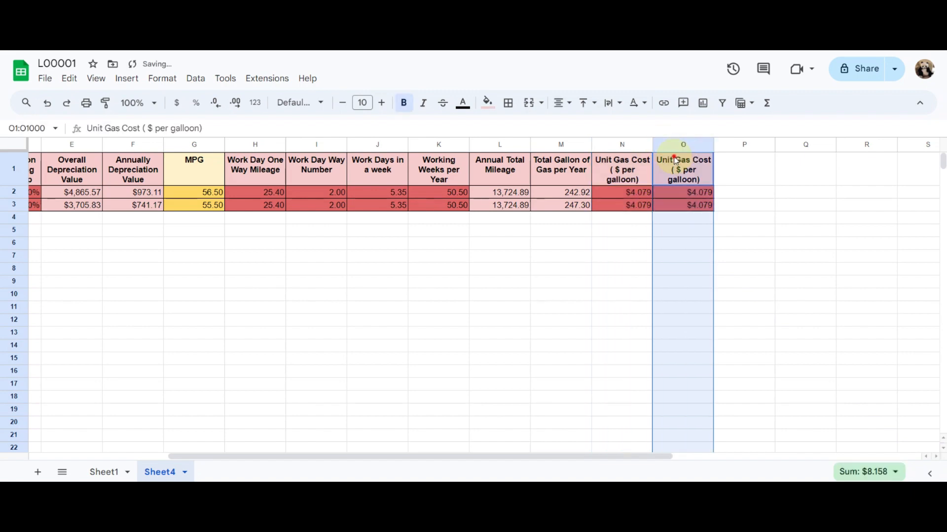
click(674, 158)
text(Overall )
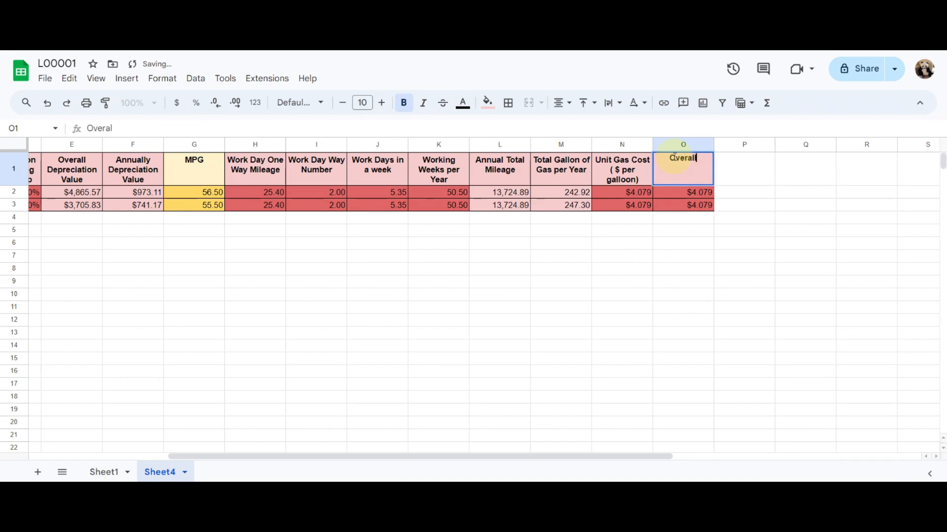
text(Gas)
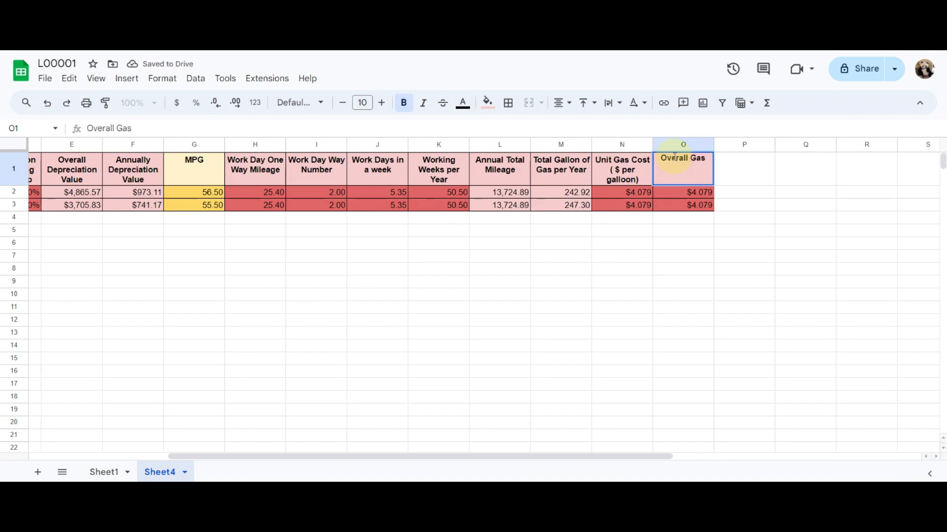
text( Cost)
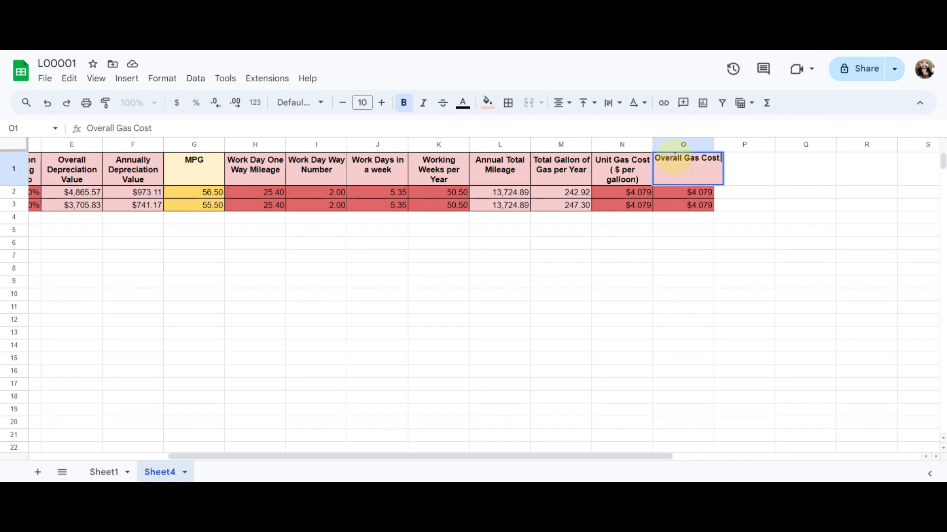
text( per Year)
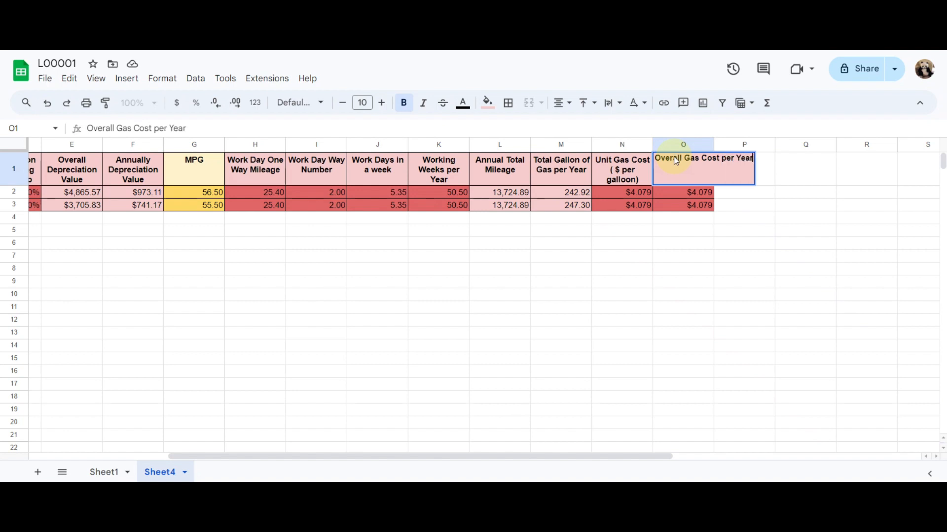
key(Return)
Give the Overall Gas Cost per Year cells O2:O3 the same light red fill as the other calculated cells
shift+click(687, 207)
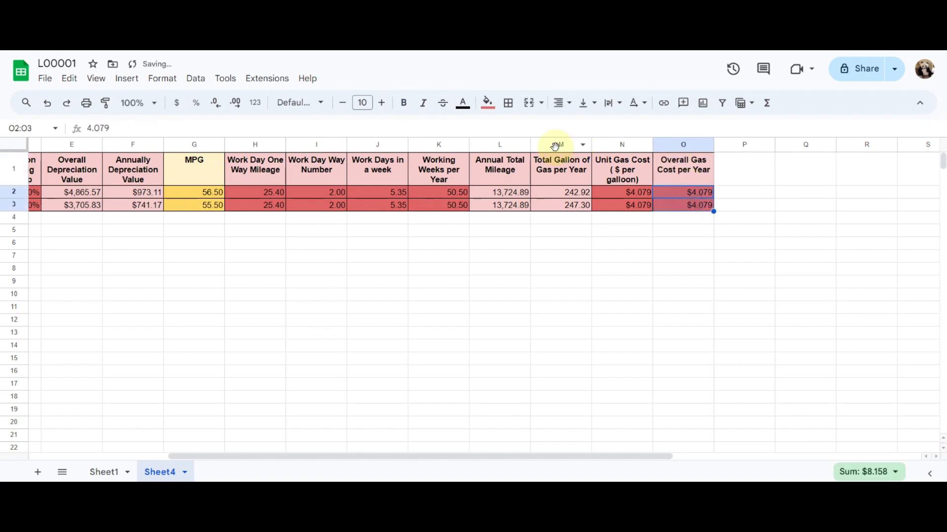
click(493, 104)
click(518, 179)
click(621, 268)
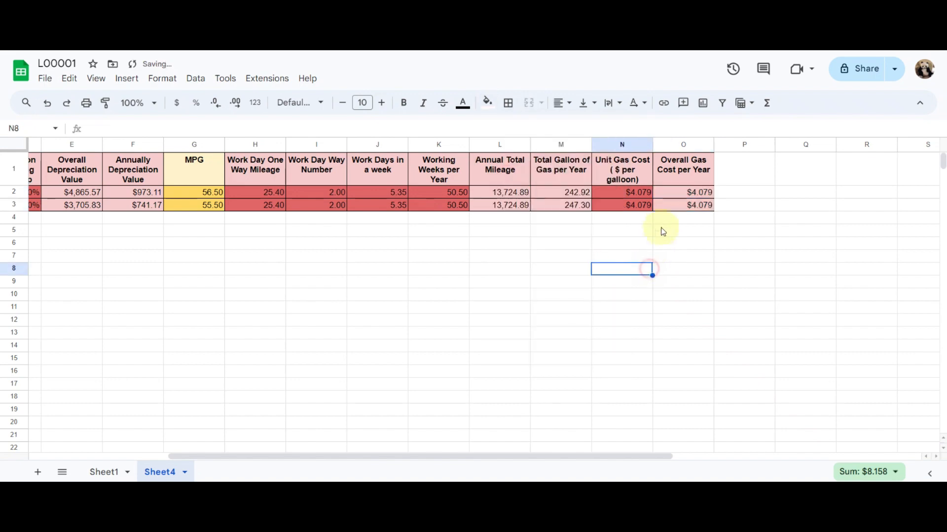
Calculate the yearly gas cost in O2 as unit gas cost times total gallons, =N2*M2
click(668, 195)
text(=)
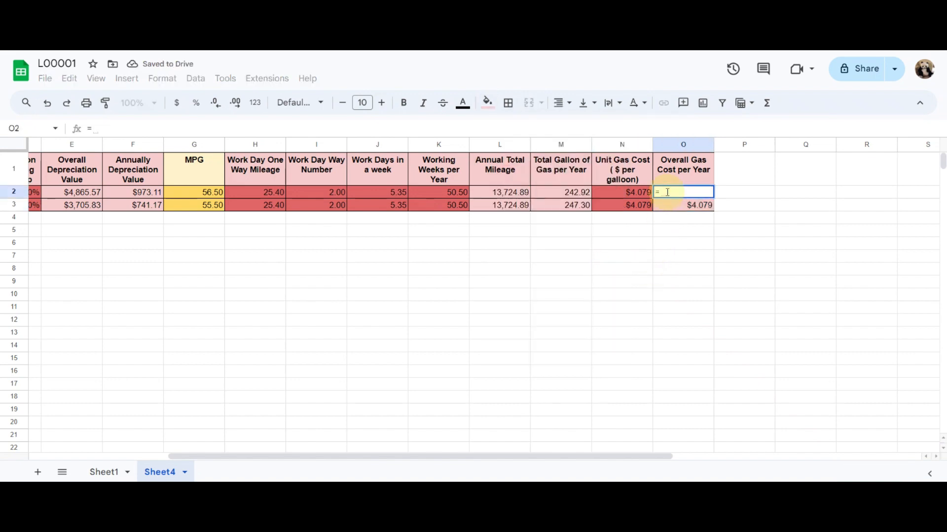
click(610, 197)
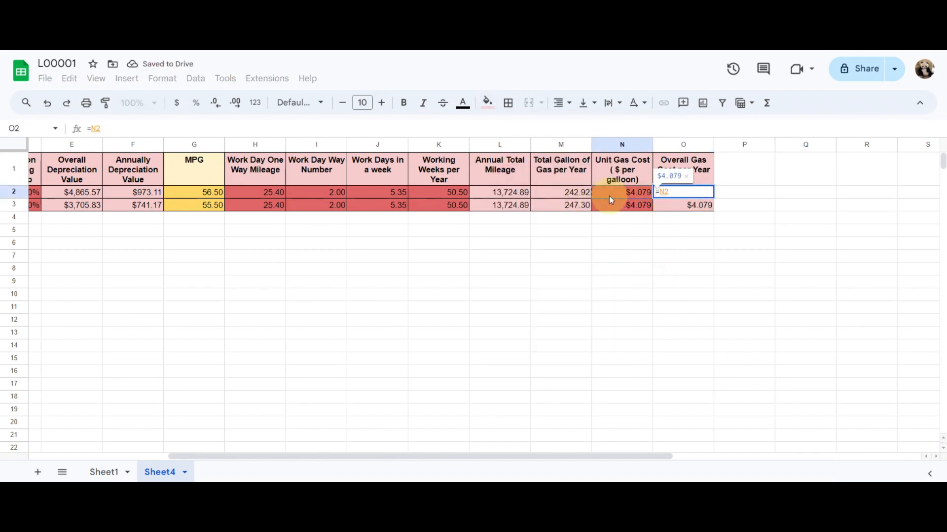
text(*)
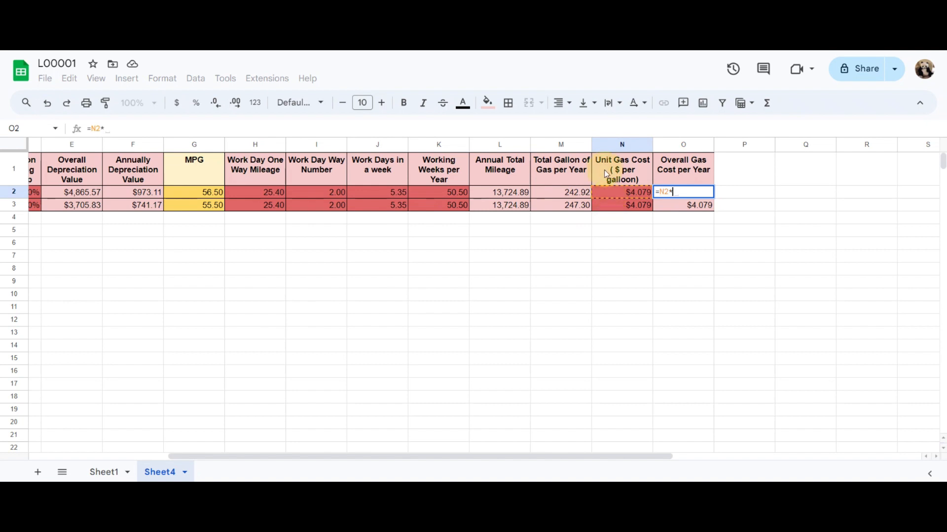
click(580, 196)
key(Return)
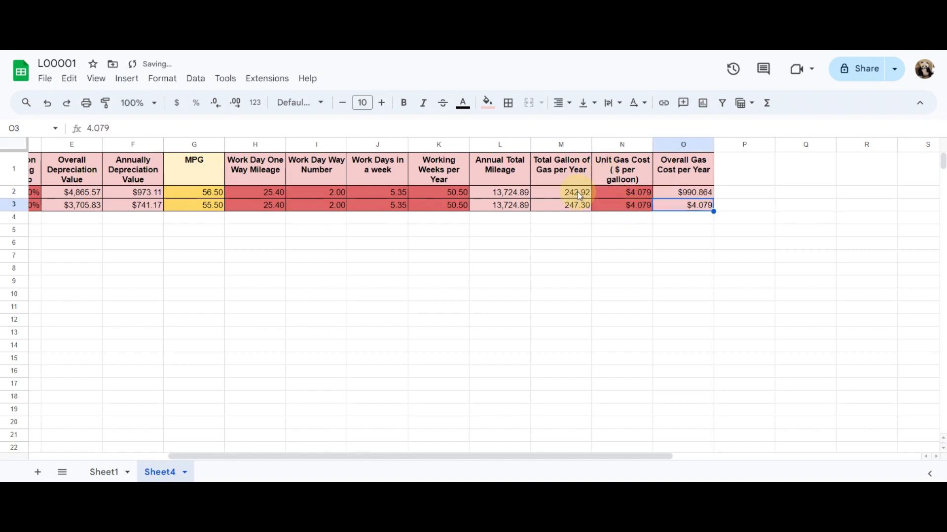
Reduce column O to two decimal places and fill the gas cost formula down to O3
click(682, 144)
click(217, 103)
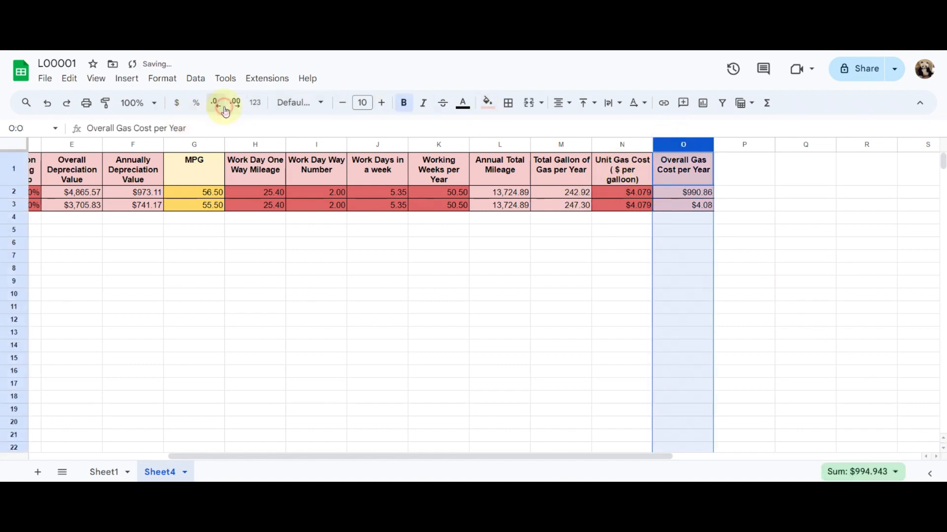
click(693, 205)
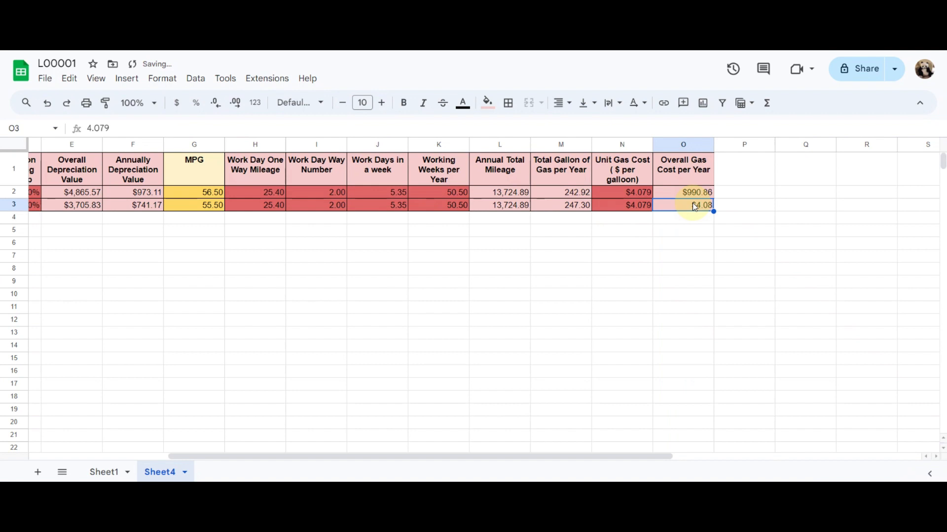
key(ctrl+d)
click(829, 221)
click(703, 209)
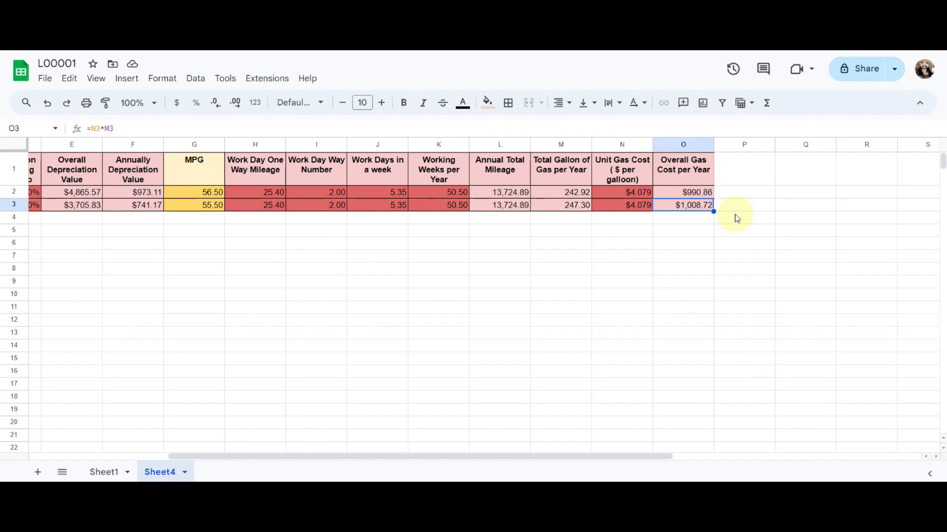
drag(401, 458, 496, 435)
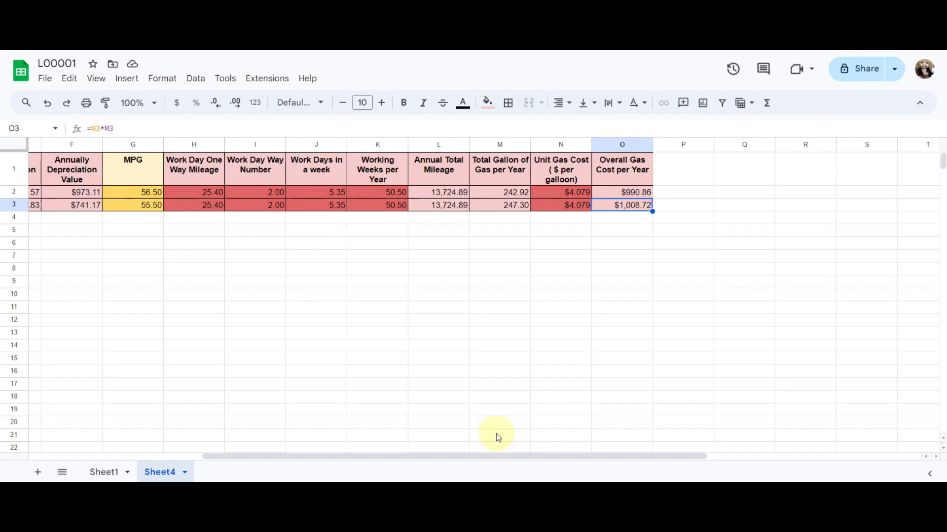
Duplicate the Overall Gas Cost per Year column into column P and change its heading to "Overall Cost per Year"
click(670, 142)
text(Overall Gas Cost per Year $4,041.74 $4,114.56)
click(672, 167)
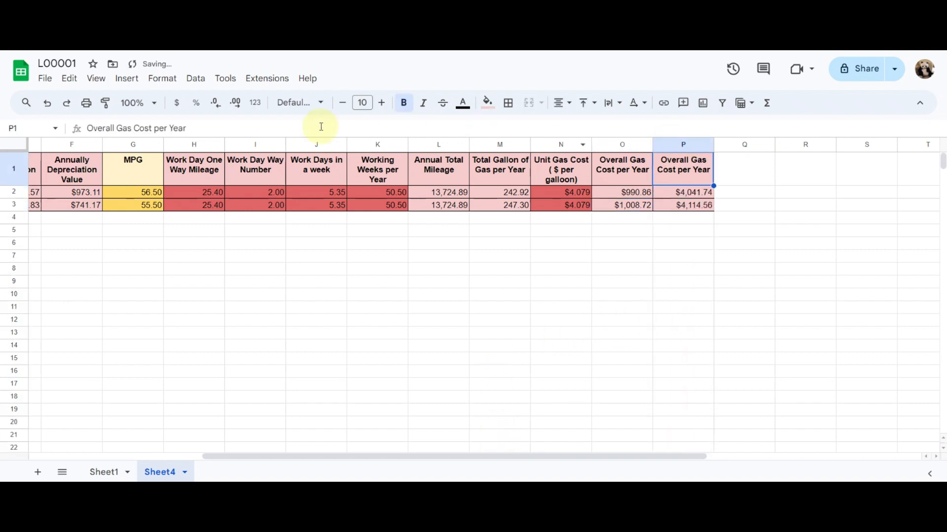
drag(117, 129, 215, 134)
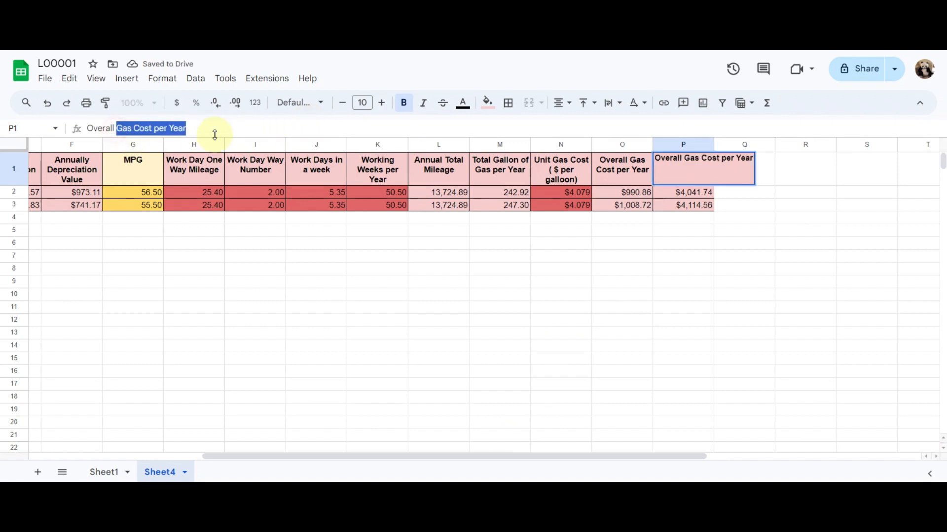
text(Cost)
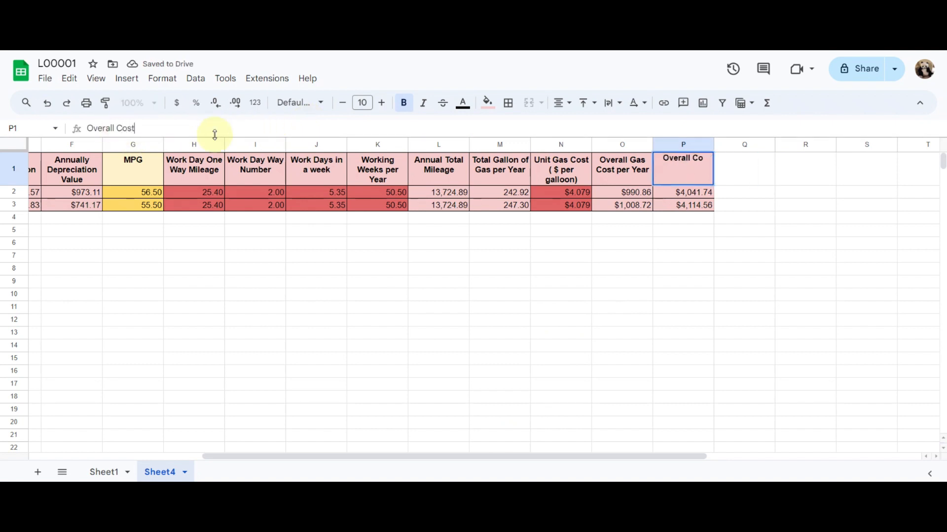
text( per Year)
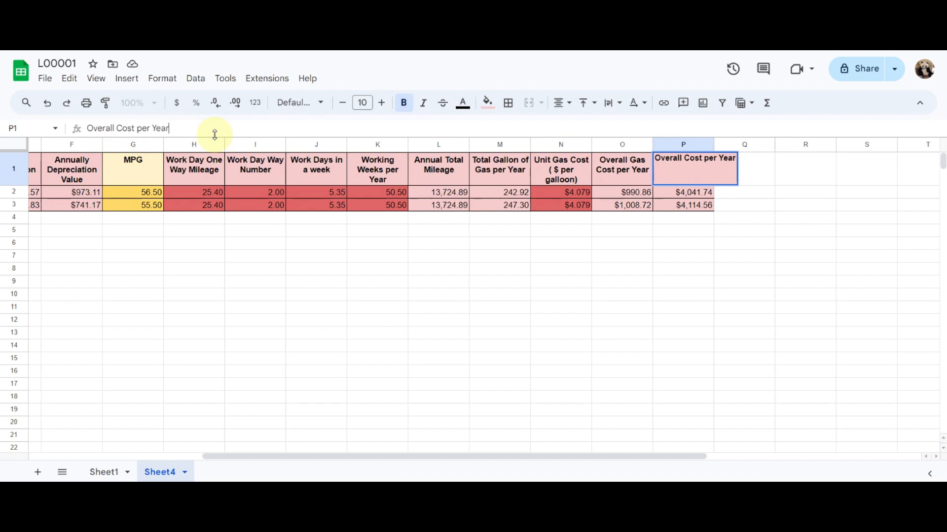
key(Return)
Calculate the overall yearly cost in P2 as annual depreciation plus yearly gas cost, =F2+O2, and fill the formula down to P3
key(Delete)
text(=)
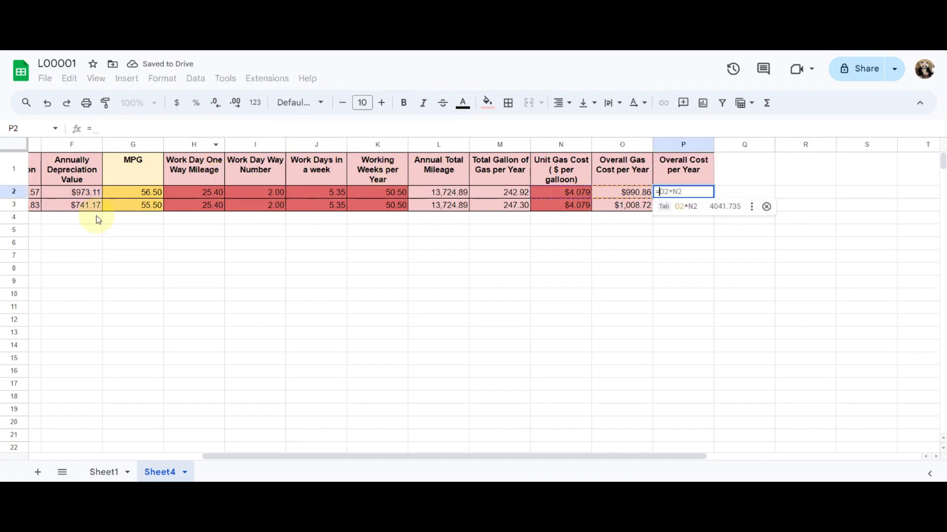
click(71, 196)
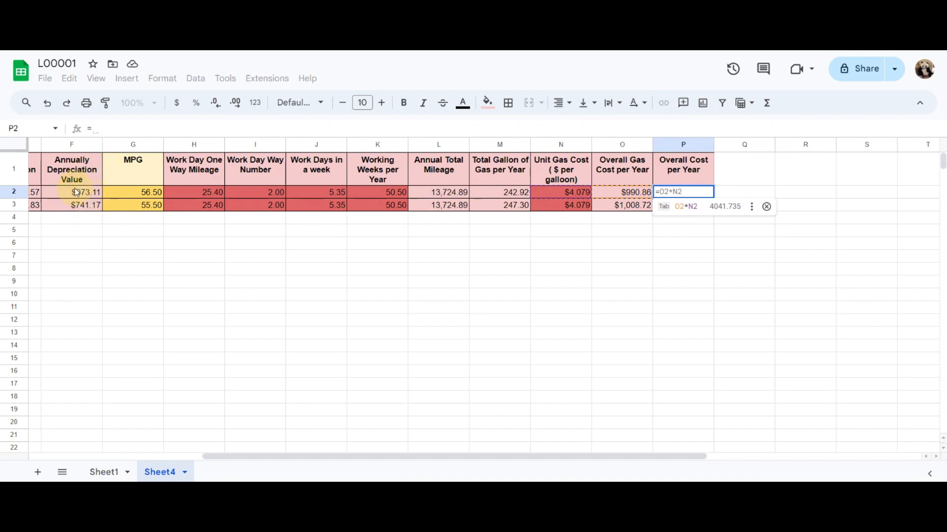
text(+)
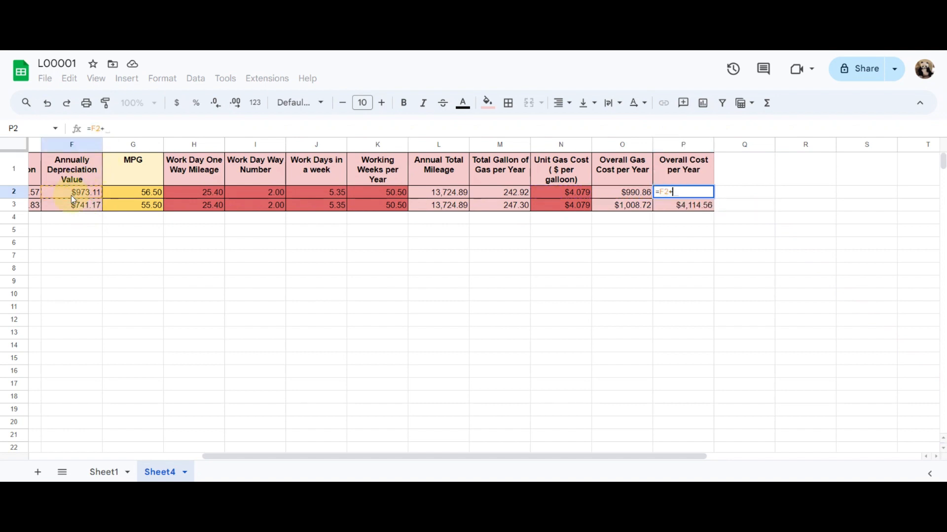
click(614, 194)
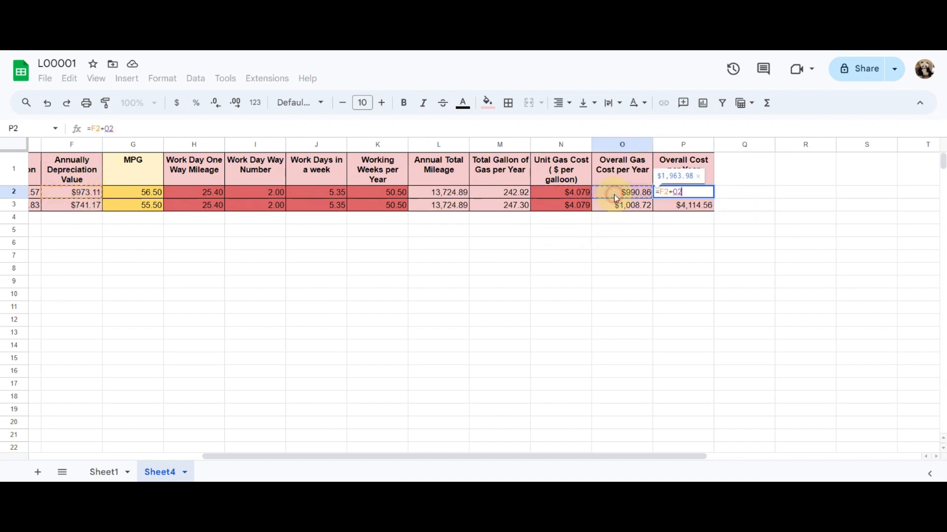
key(Return)
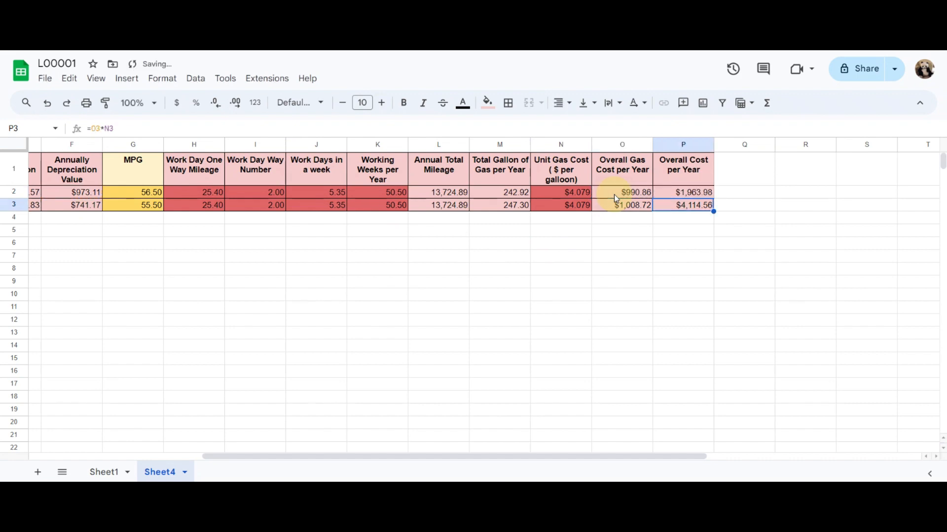
key(ctrl+d)
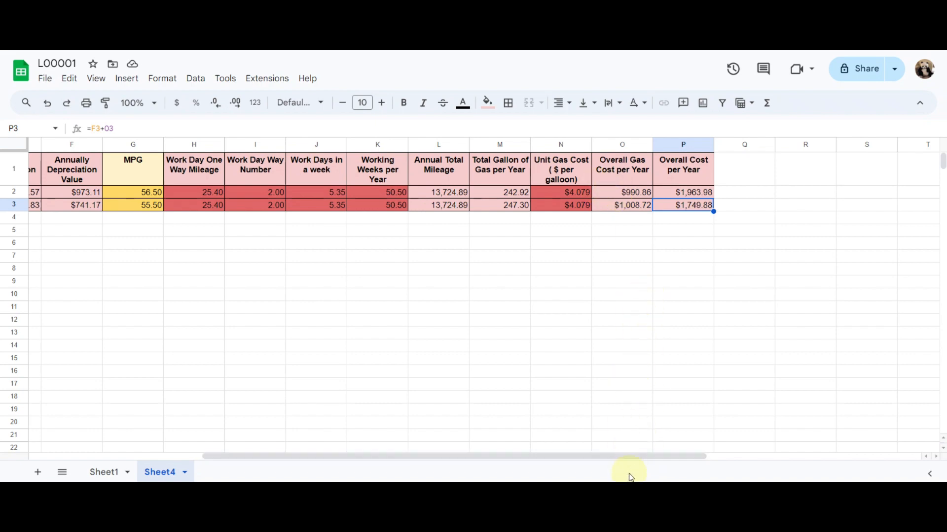
Compare the Overall Cost per Year of the Toyota Prius 2023 and 2021, then review the table's columns from Name onward
drag(634, 456, 612, 456)
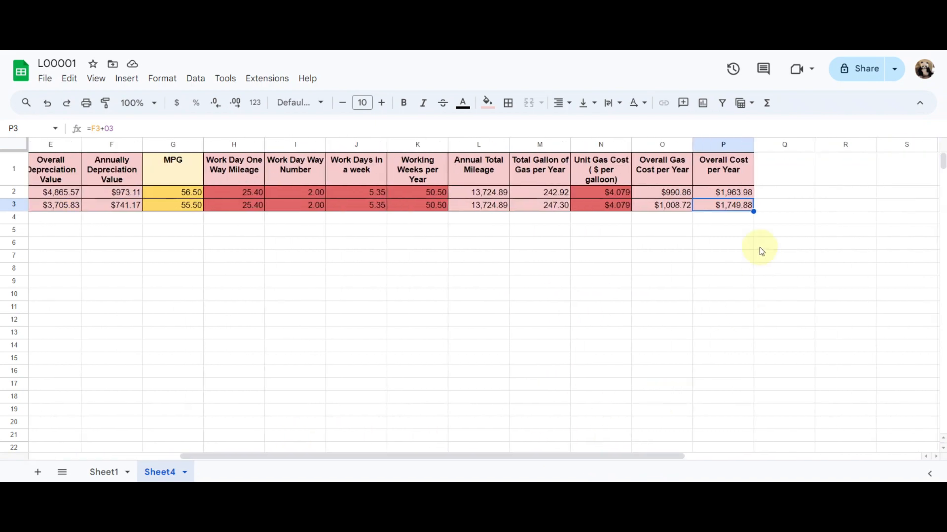
click(721, 195)
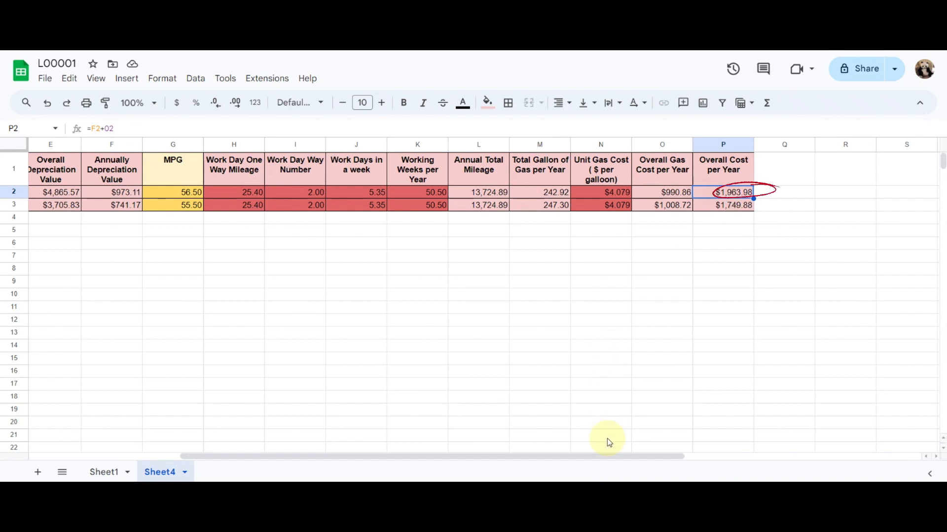
drag(606, 457, 603, 457)
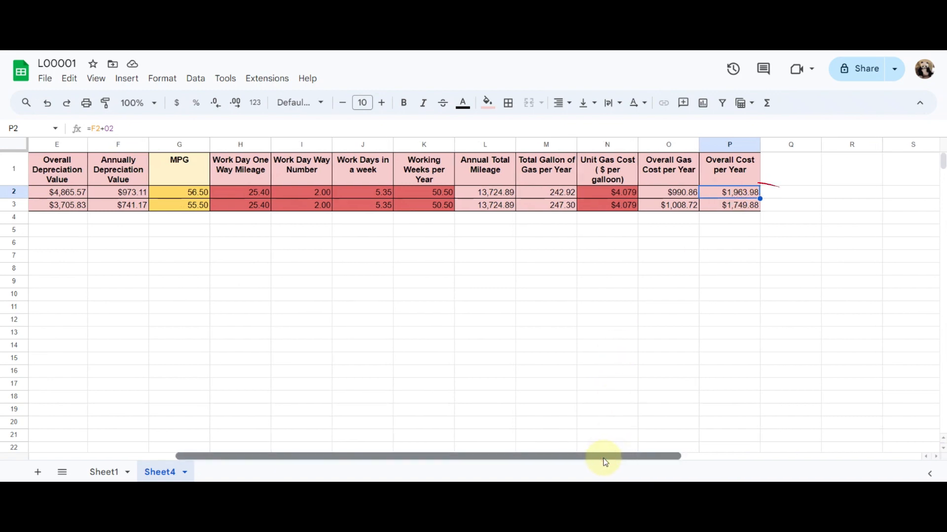
mouse_move(603, 462)
mouse_down()
mouse_move(355, 422)
mouse_move(594, 467)
mouse_up()
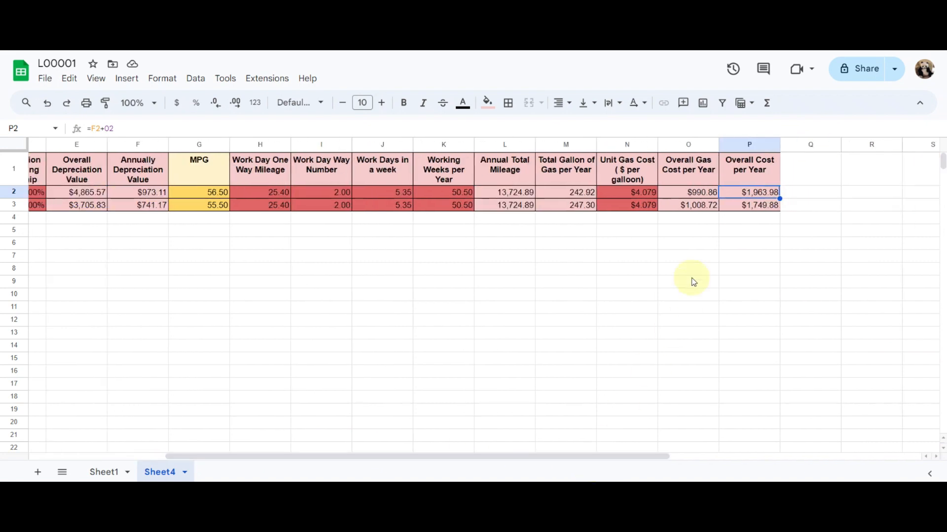
click(734, 209)
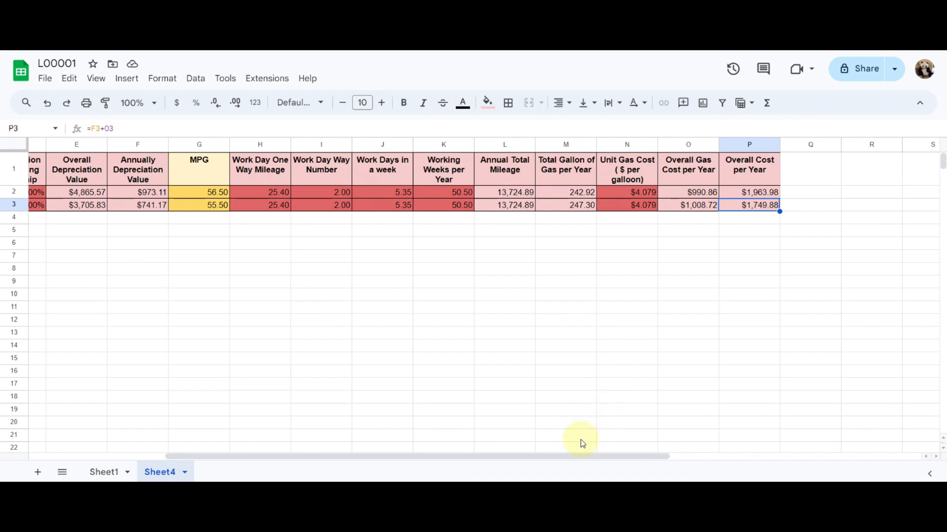
drag(577, 454, 379, 442)
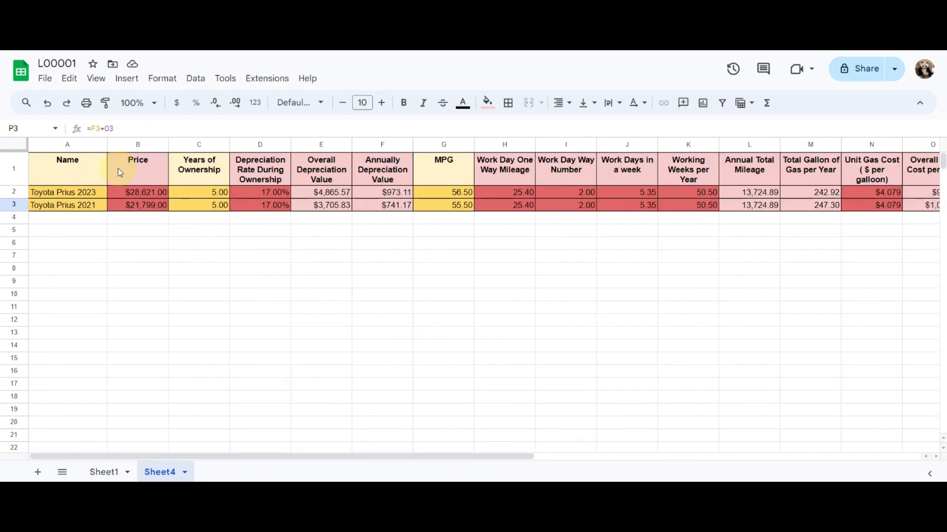
click(72, 144)
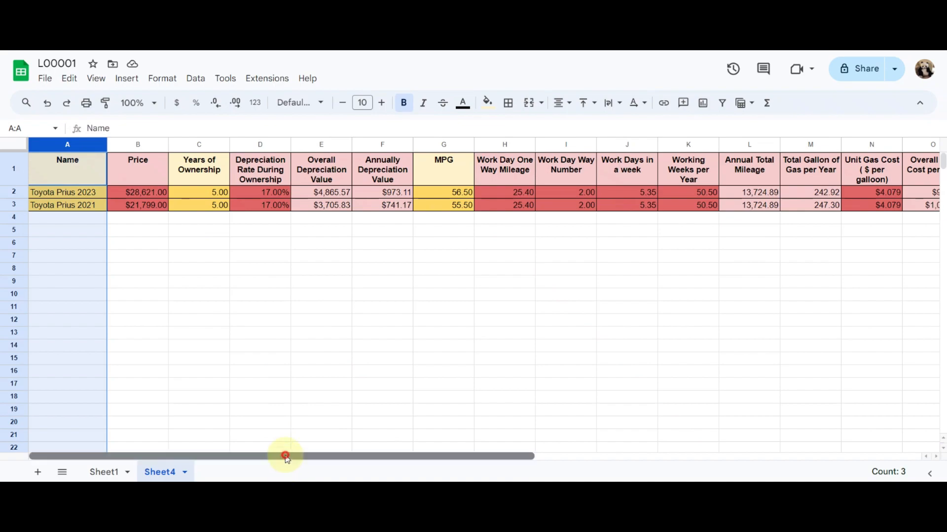
drag(284, 454, 596, 467)
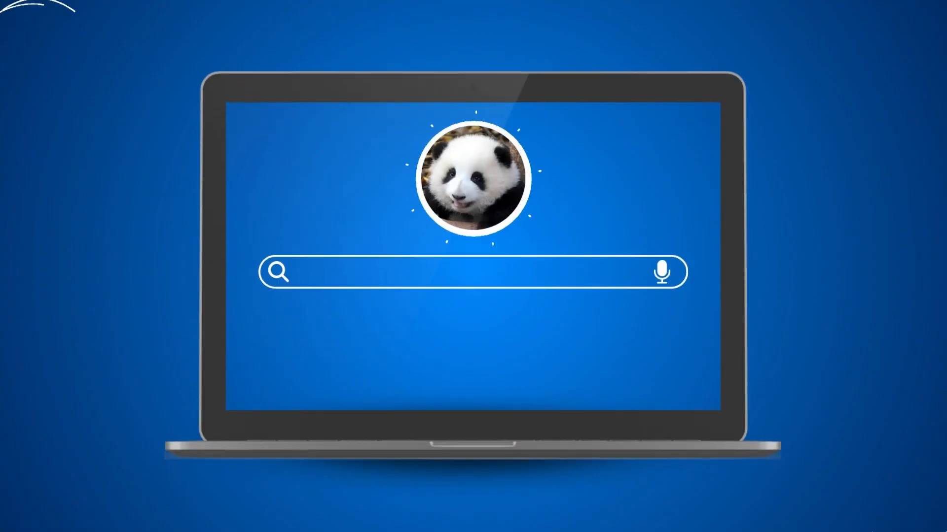